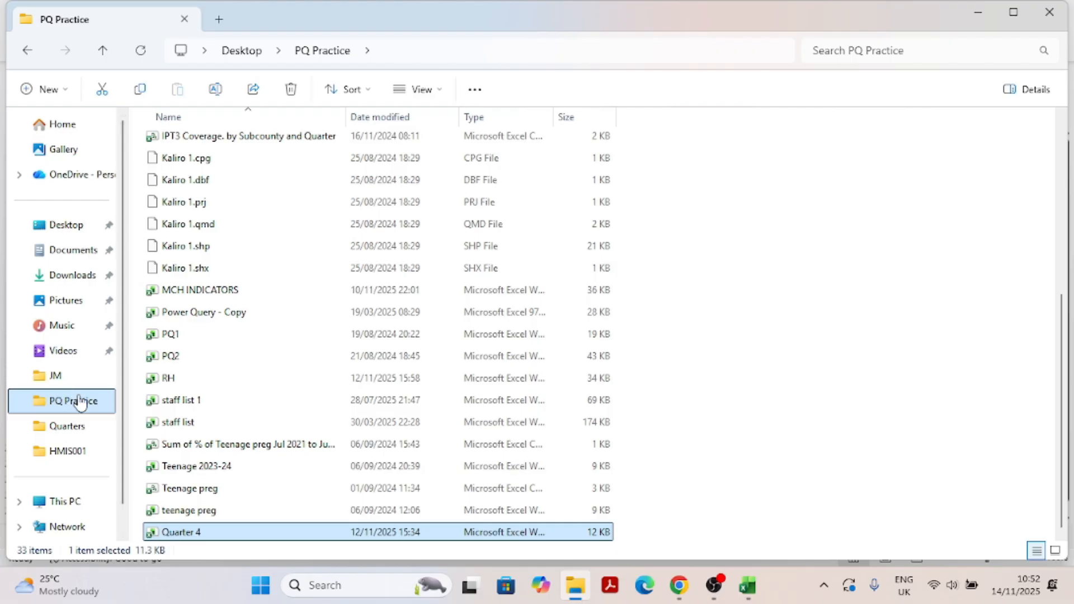
Step: Open the Quarter 1 workbook from the Quarters folder inside PQ Practice
{"action": "left_click", "coordinate": [67, 398]}
{"action": "double_click", "coordinate": [180, 164]}
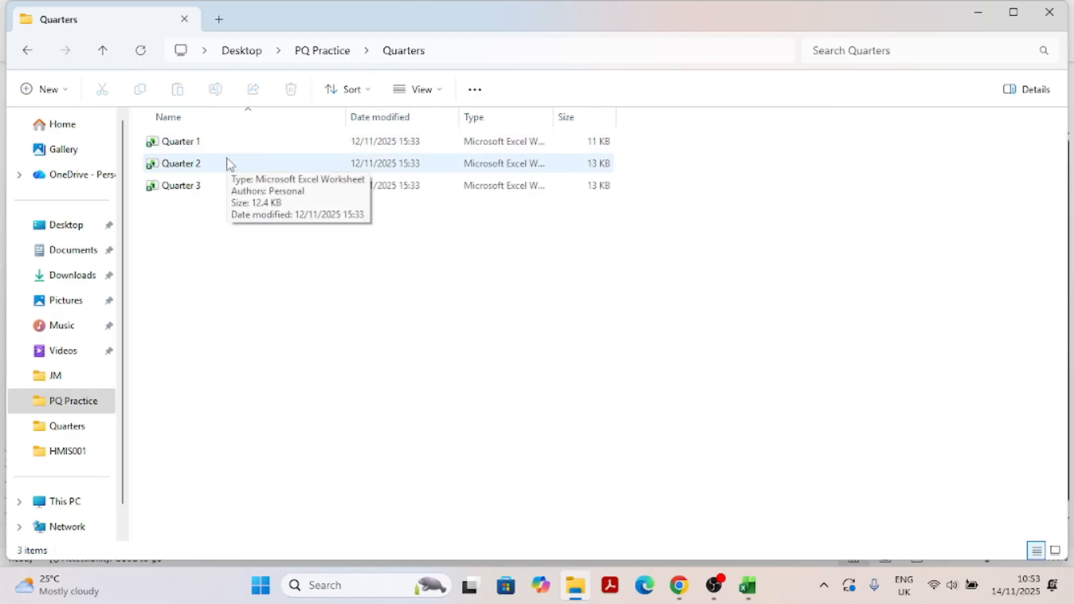
{"action": "double_click", "coordinate": [206, 147]}
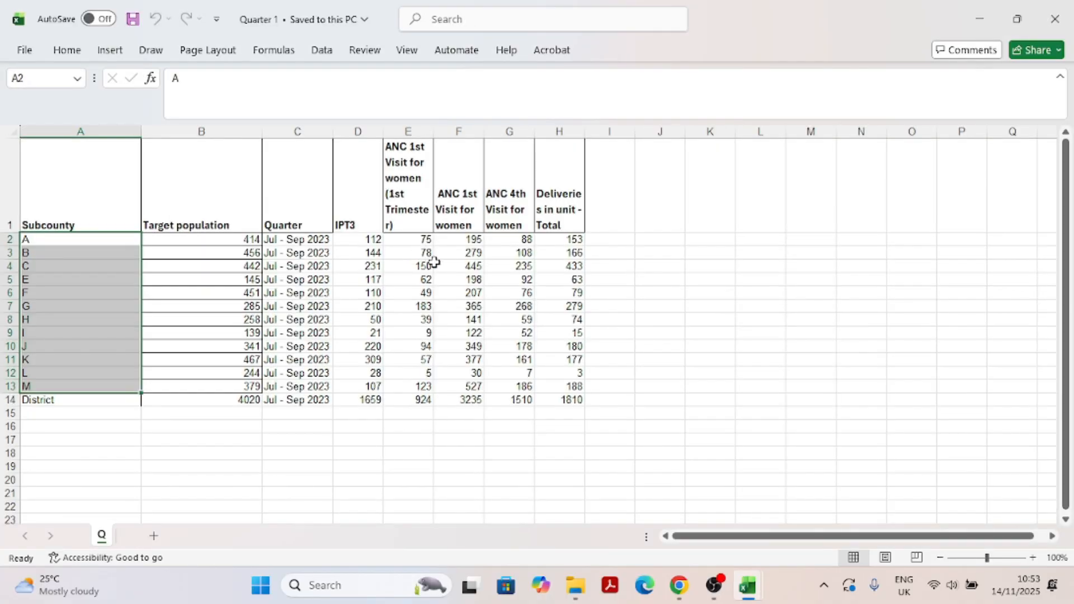
Step: Examine the target population, IPT3, ANC visit and deliveries columns of the Quarter 1 workbook, and close it
{"action": "left_click", "coordinate": [255, 333]}
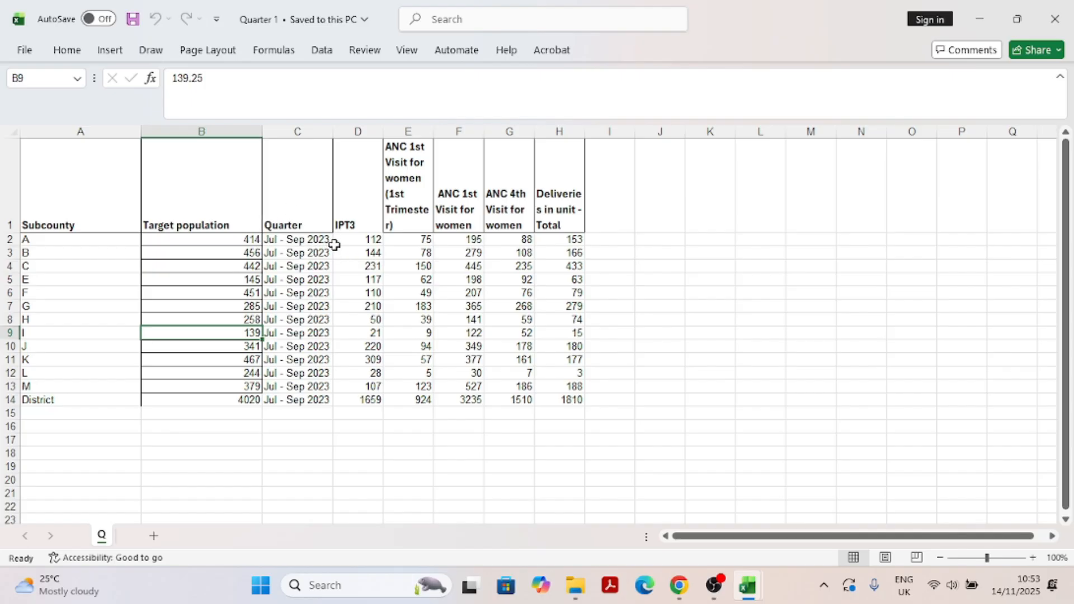
{"action": "left_click", "coordinate": [350, 199]}
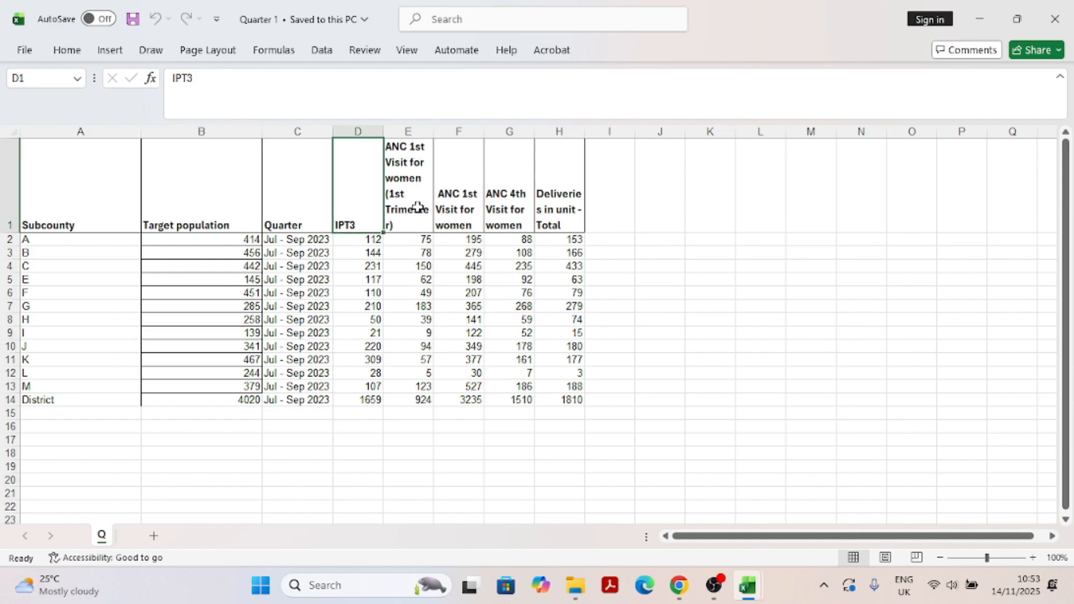
{"action": "left_click", "coordinate": [417, 206]}
{"action": "left_click", "coordinate": [453, 196]}
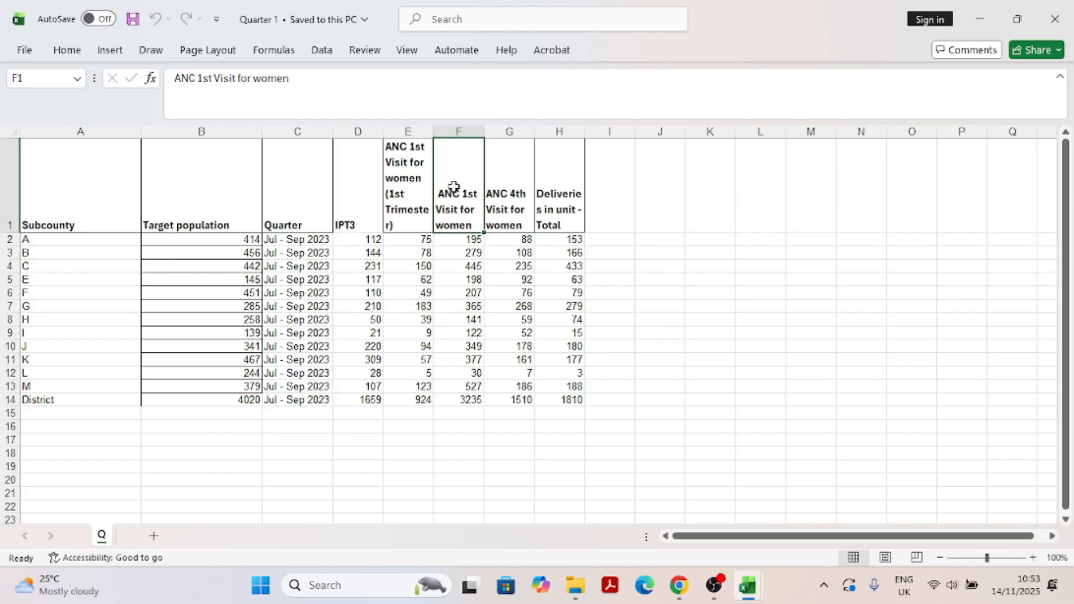
{"action": "left_click", "coordinate": [378, 191]}
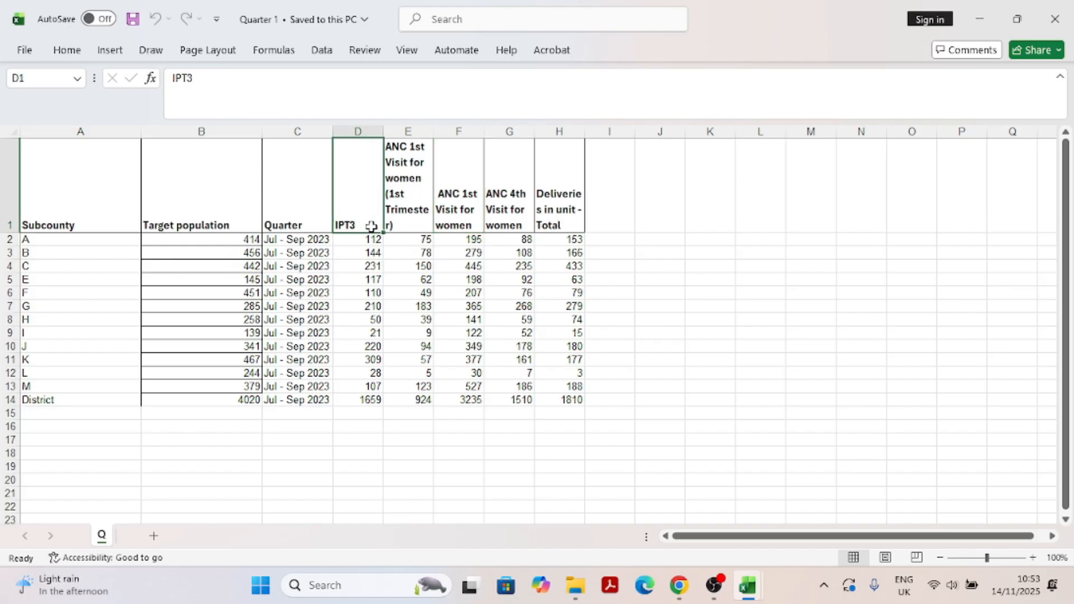
{"action": "left_click", "coordinate": [413, 209]}
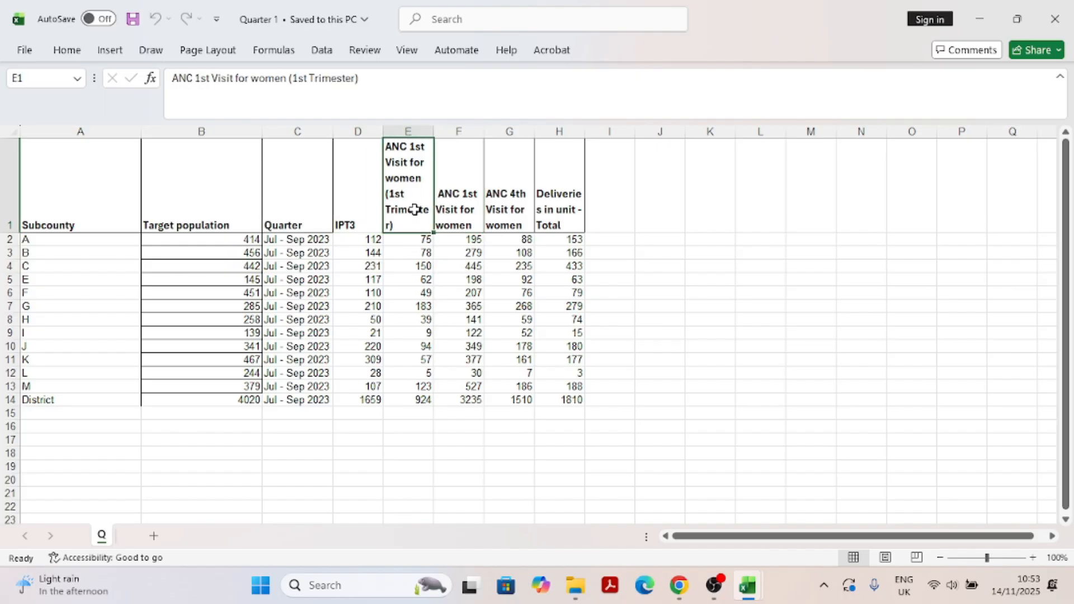
{"action": "left_click", "coordinate": [464, 195]}
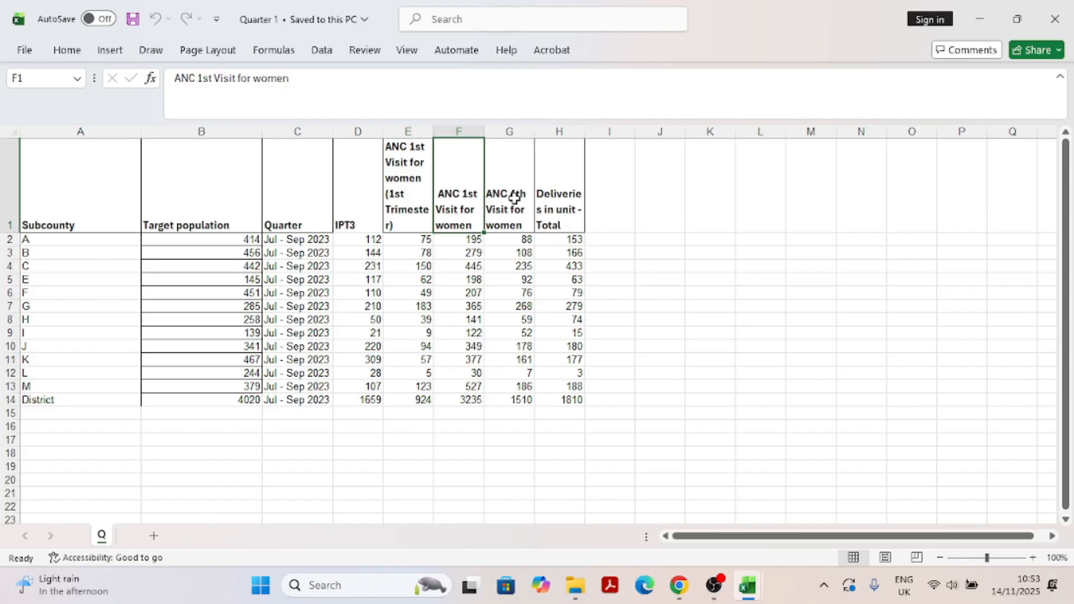
{"action": "left_click", "coordinate": [513, 199]}
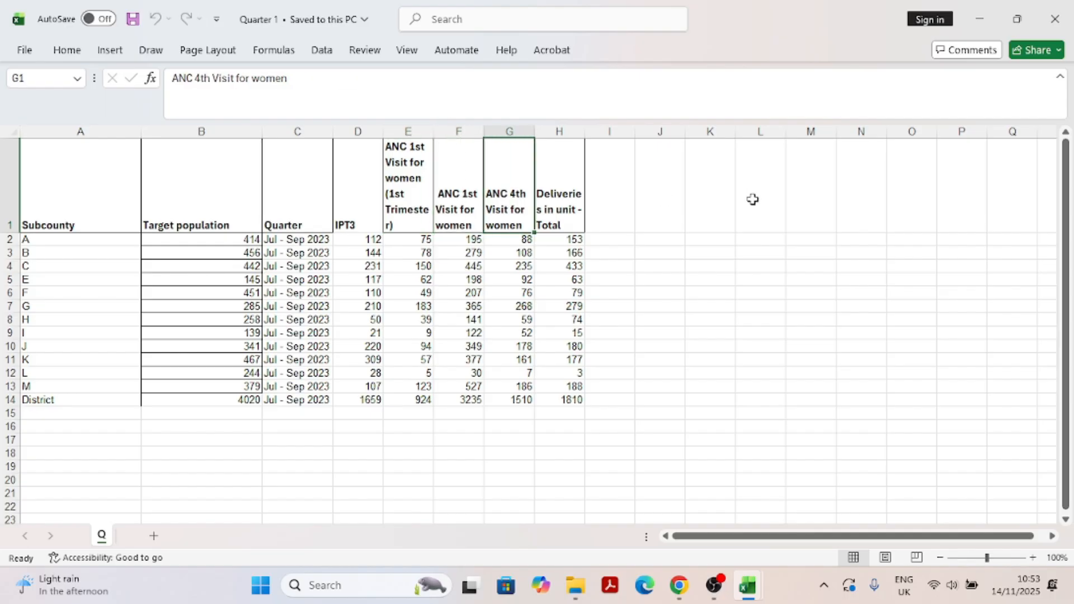
{"action": "left_click", "coordinate": [588, 193]}
{"action": "left_click", "coordinate": [615, 333]}
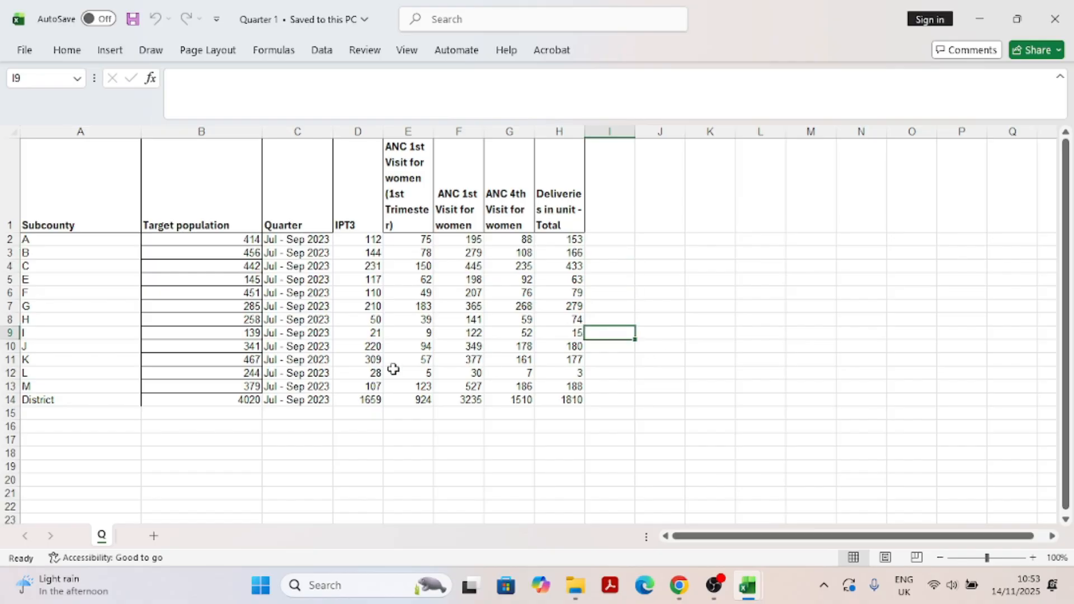
{"action": "left_click", "coordinate": [365, 389]}
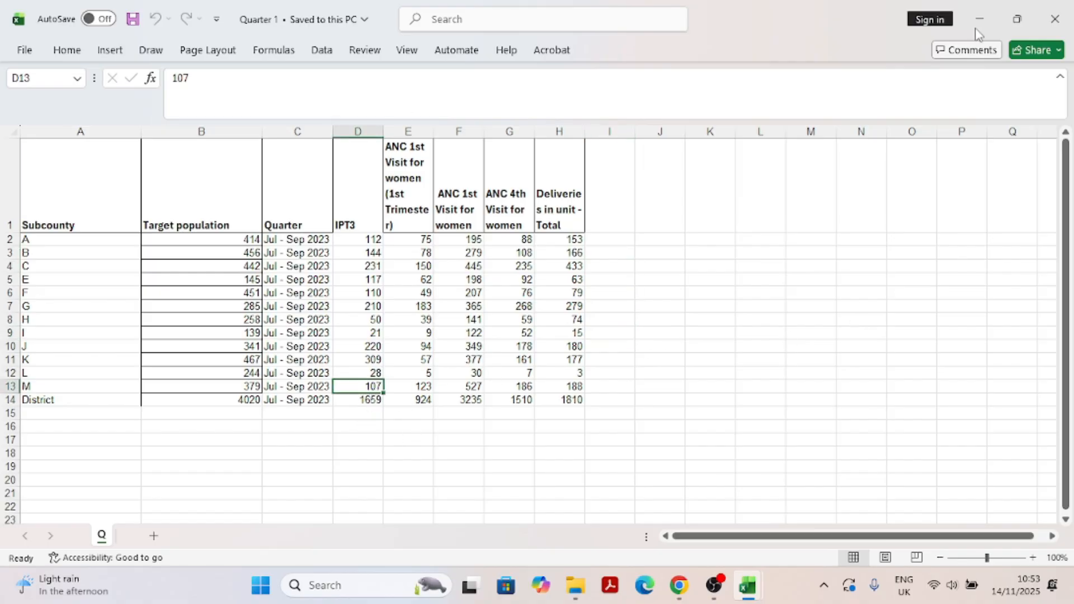
{"action": "left_click", "coordinate": [1055, 22]}
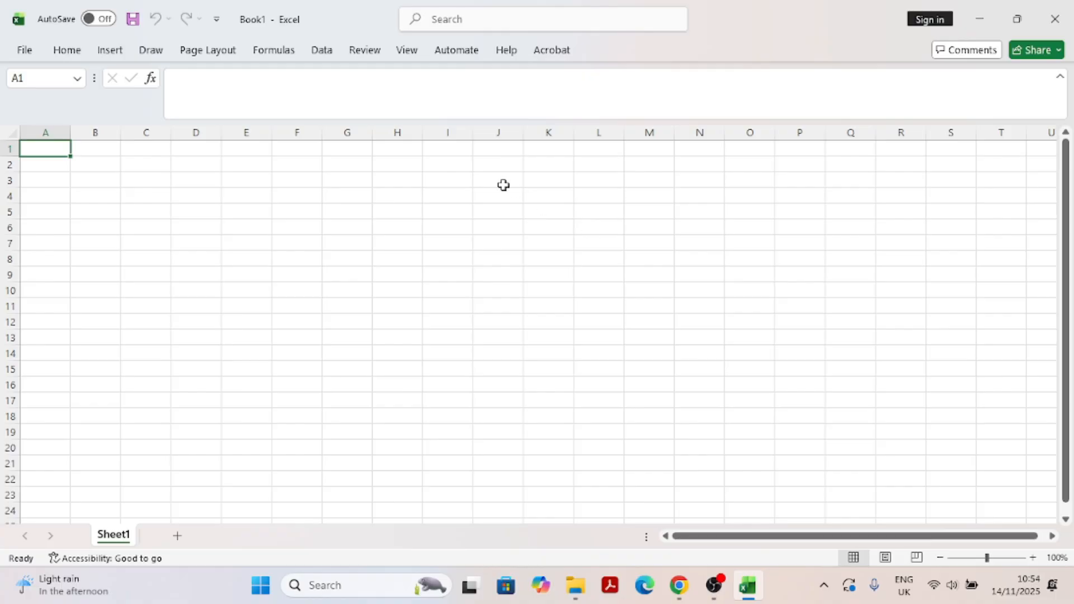
Step: In the blank workbook, get data from a folder, using the Quarters folder inside PQ Practice as the source
{"action": "left_click", "coordinate": [322, 51]}
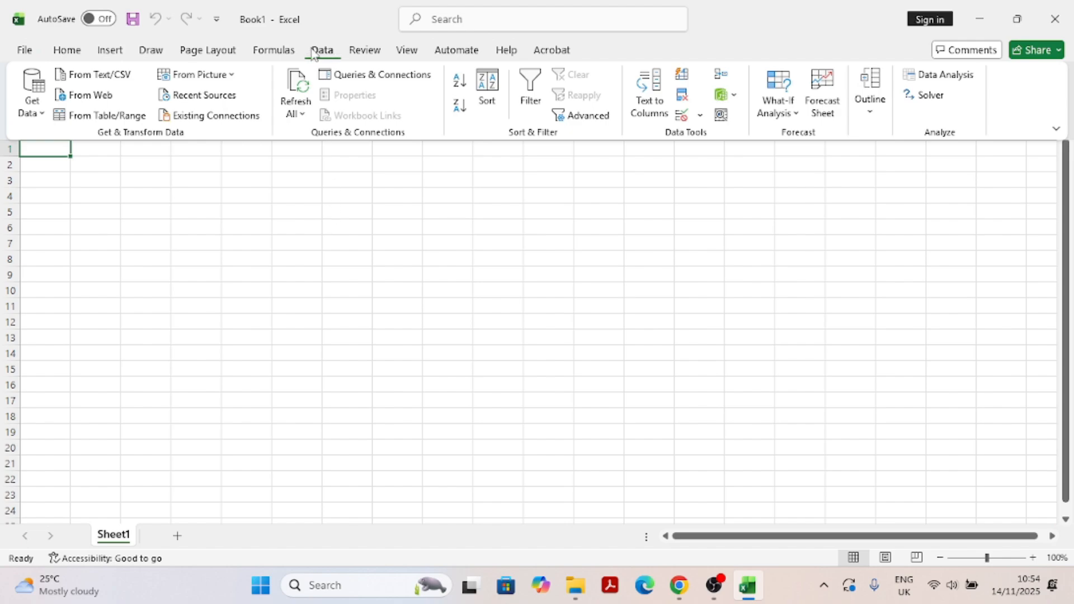
{"action": "left_click", "coordinate": [43, 115]}
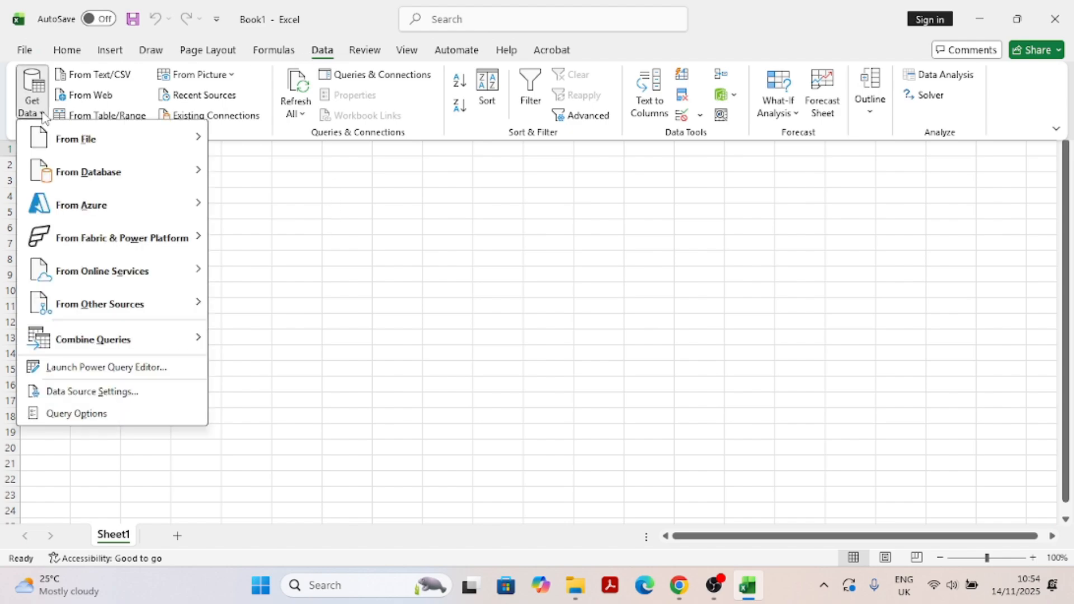
{"action": "mouse_move", "coordinate": [111, 140]}
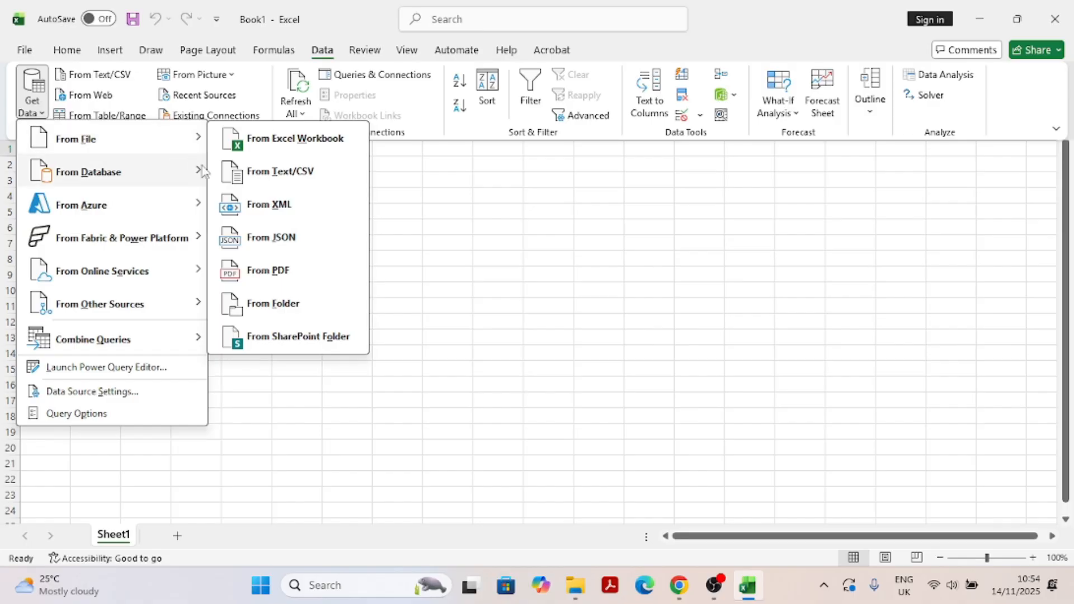
{"action": "left_click", "coordinate": [264, 304]}
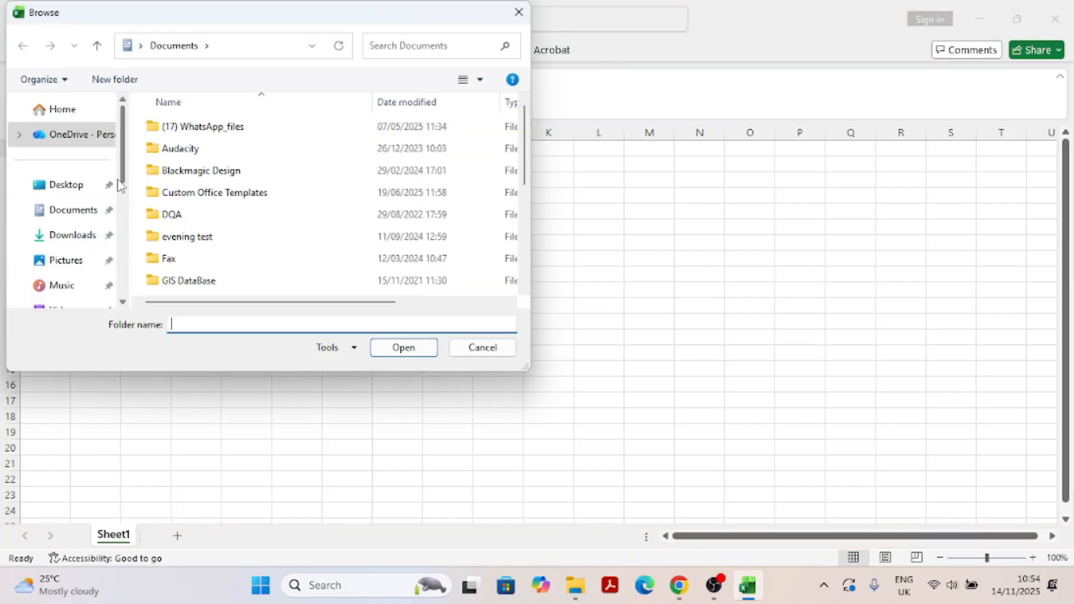
{"action": "scroll", "coordinate": [125, 171], "scroll_direction": "down", "scroll_amount": 5}
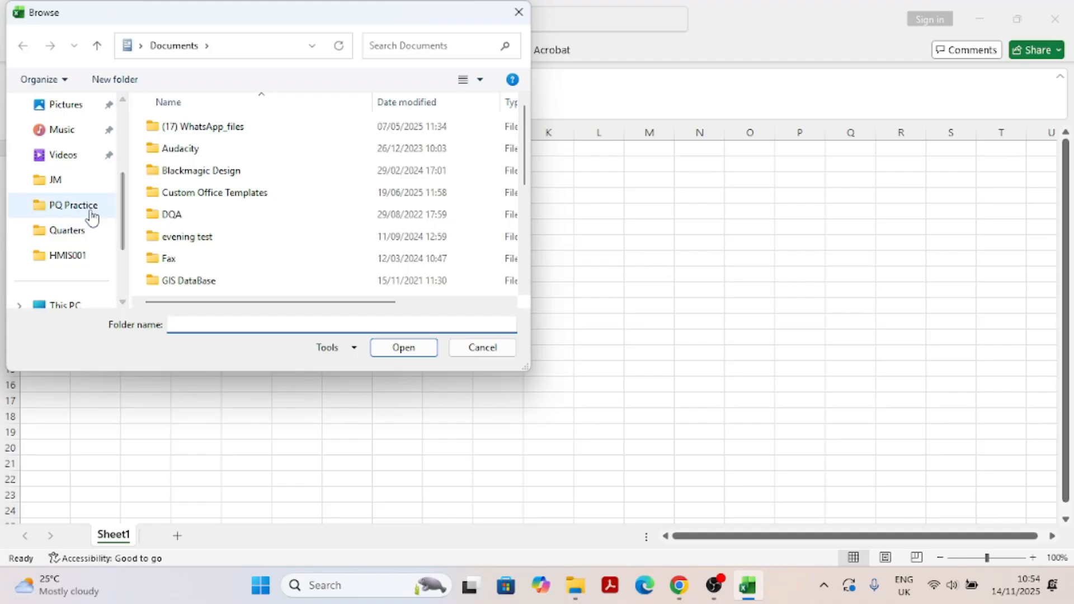
{"action": "left_click", "coordinate": [86, 208]}
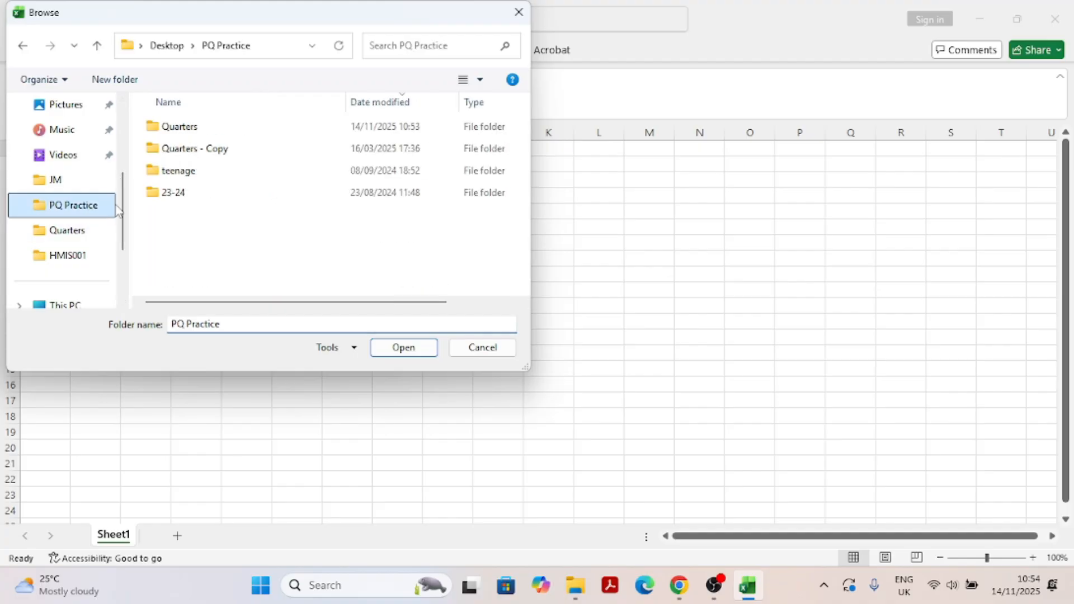
{"action": "left_click", "coordinate": [180, 126]}
{"action": "left_click", "coordinate": [390, 348]}
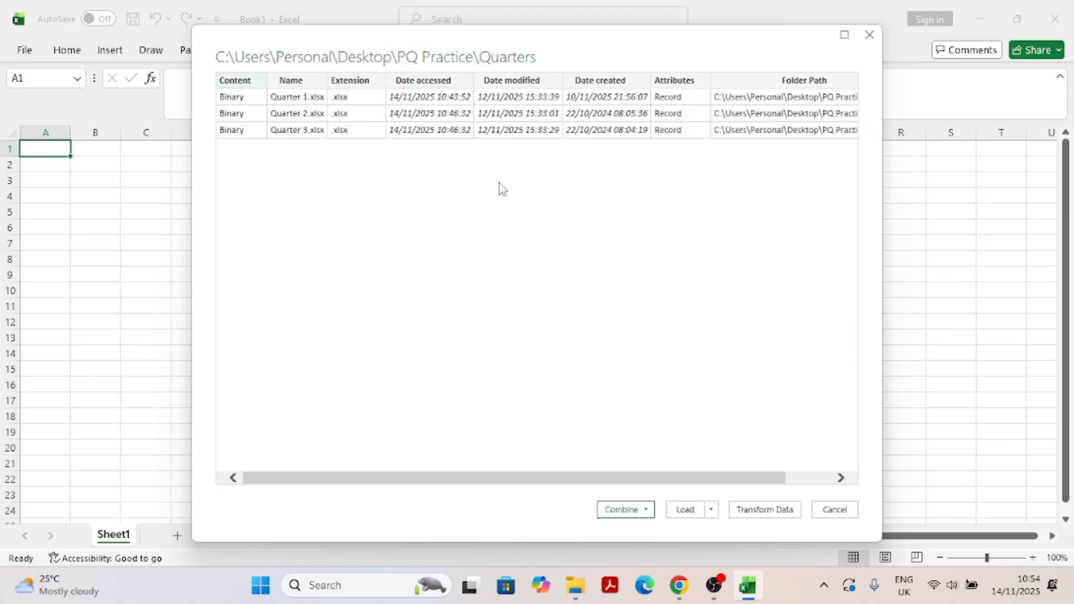
Step: Combine and transform the folder's files with Quarter 1.xlsx as the sample file and sheet Q as the object, and refresh the preview
{"action": "left_click", "coordinate": [646, 510]}
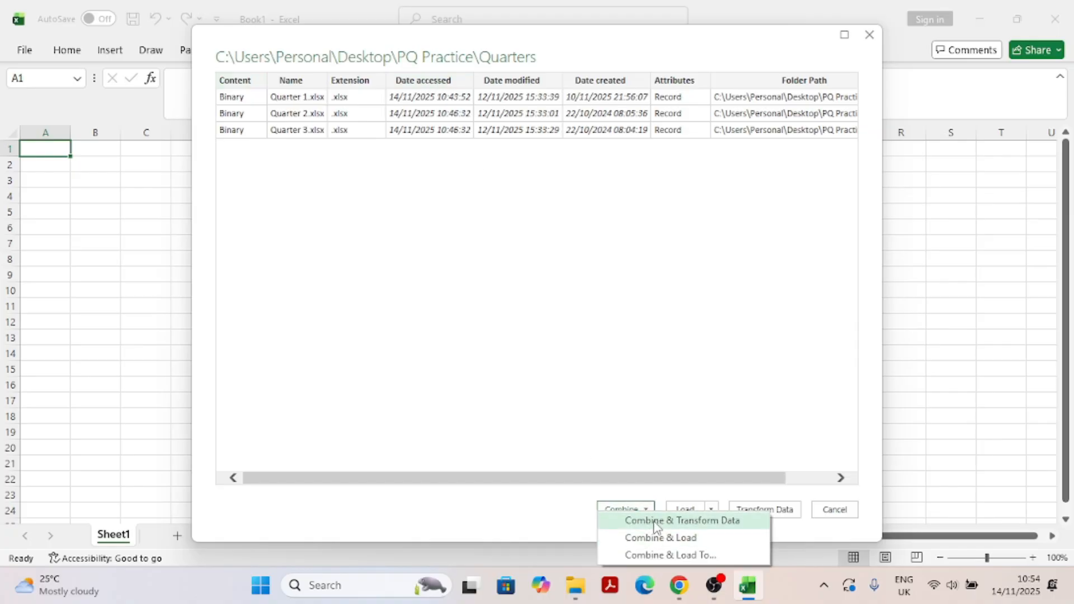
{"action": "left_click", "coordinate": [656, 521]}
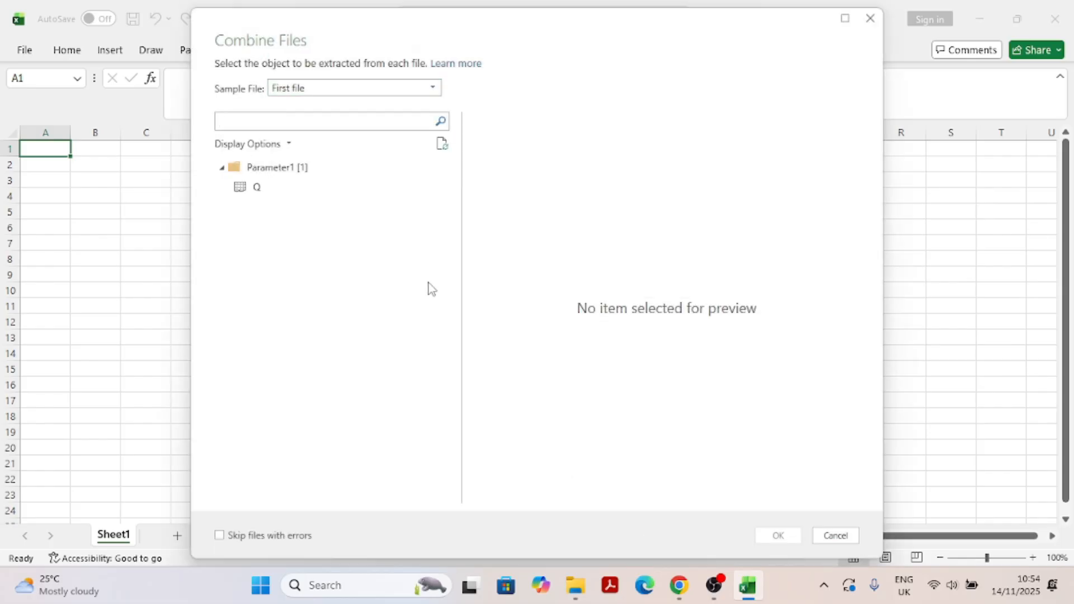
{"action": "left_click", "coordinate": [432, 90]}
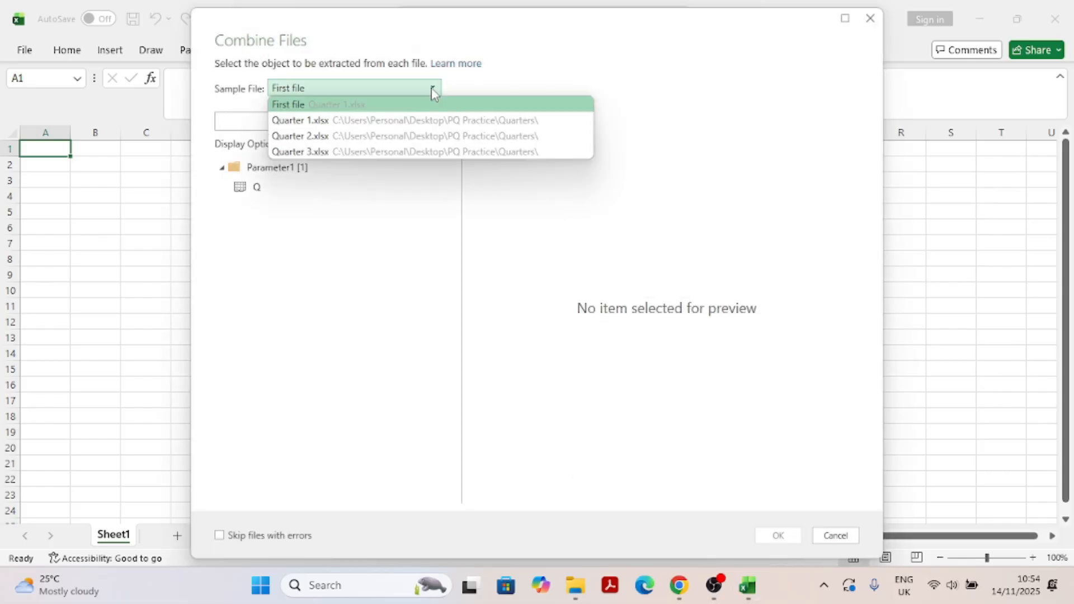
{"action": "left_click", "coordinate": [334, 120]}
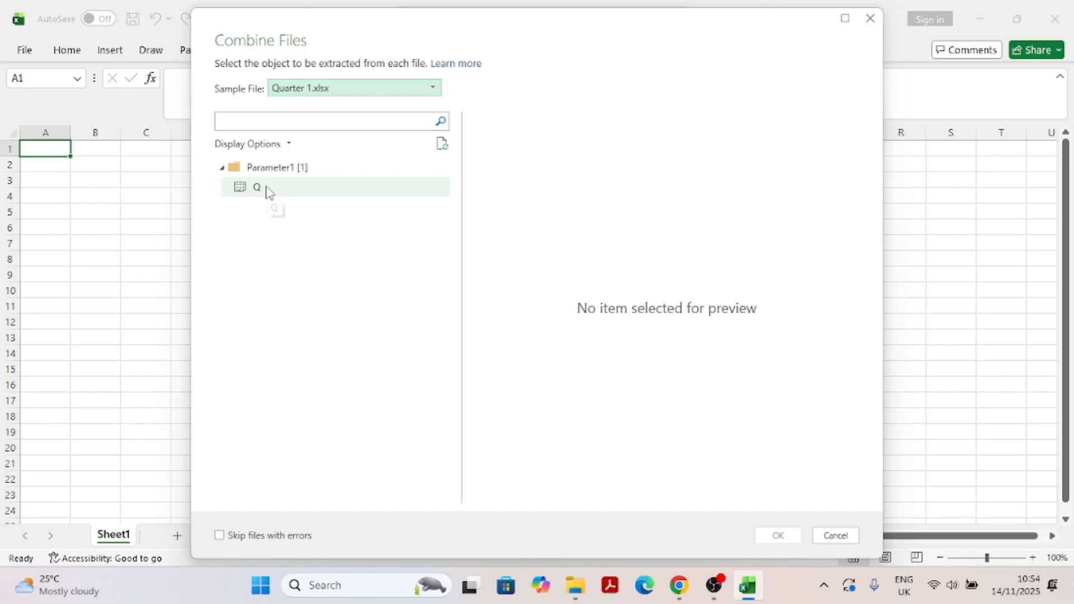
{"action": "left_click", "coordinate": [267, 190]}
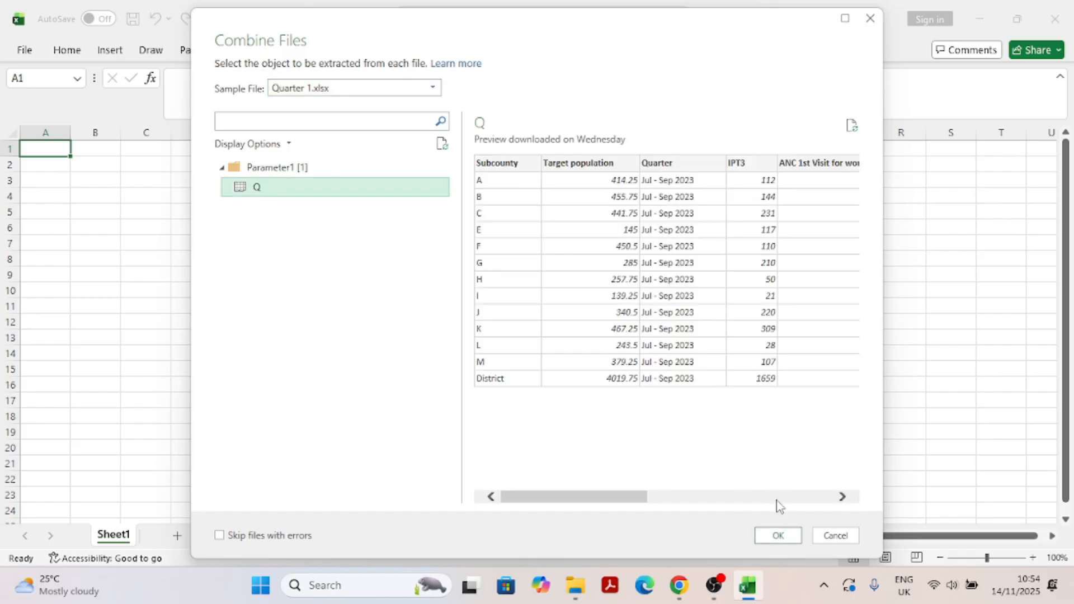
{"action": "left_click", "coordinate": [777, 535]}
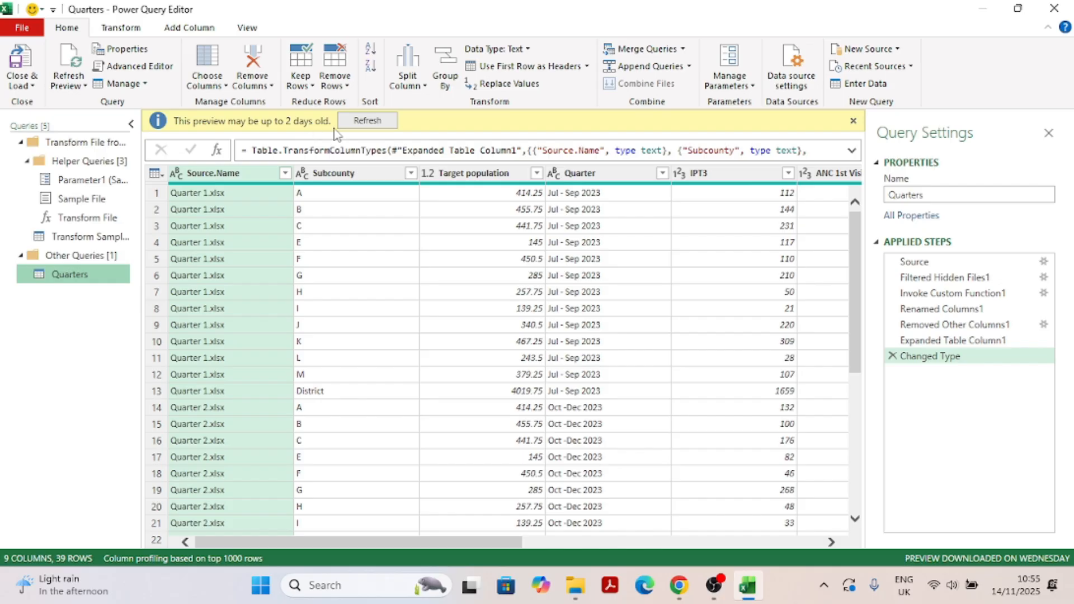
{"action": "left_click", "coordinate": [366, 121]}
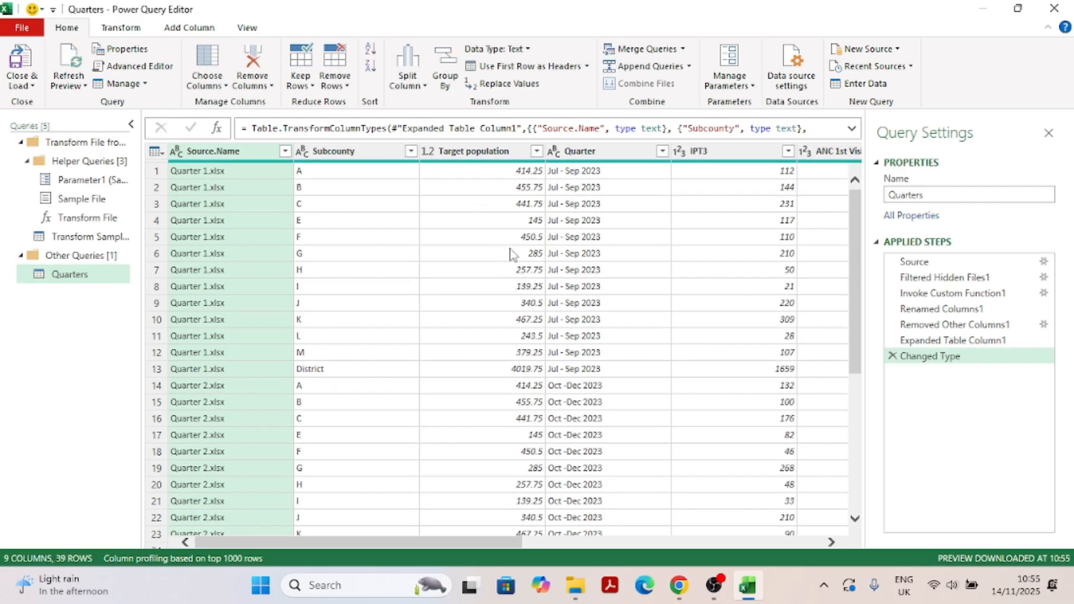
Step: Examine the rows of the combined Quarters table for all source files and its columns through Deliveries in unit - Total
{"action": "left_click", "coordinate": [480, 253]}
{"action": "left_click_drag", "start_coordinate": [504, 451], "coordinate": [278, 393]}
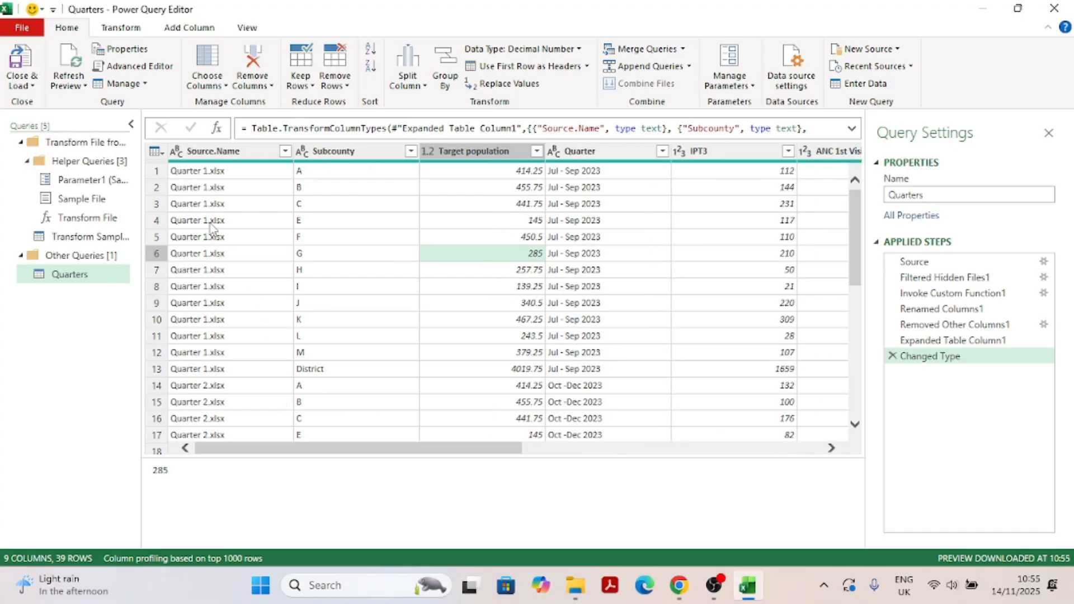
{"action": "scroll", "coordinate": [216, 297], "scroll_direction": "down", "scroll_amount": 2}
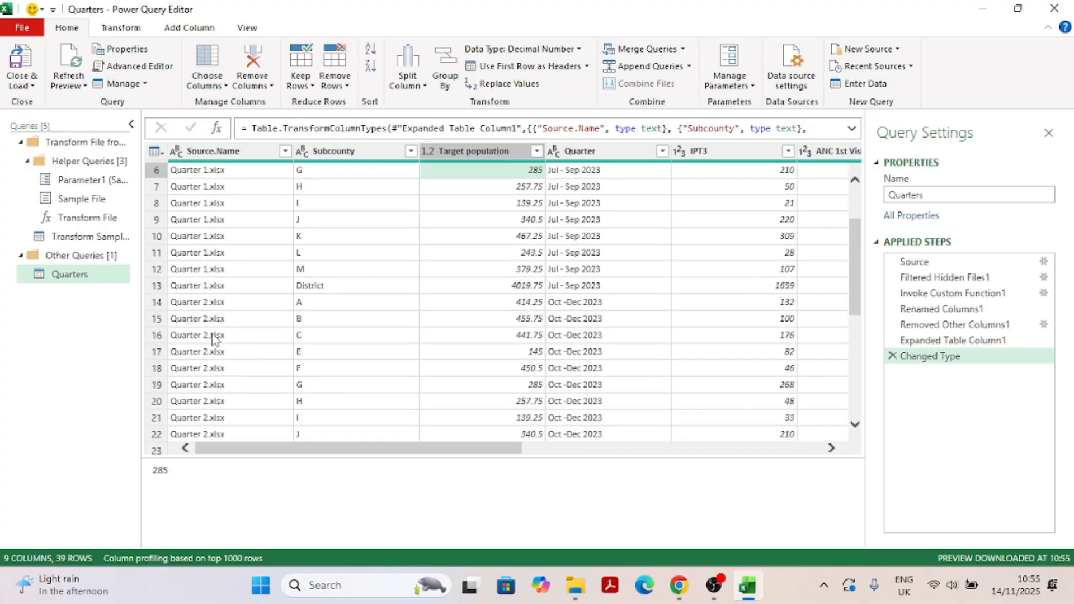
{"action": "scroll", "coordinate": [208, 344], "scroll_direction": "down", "scroll_amount": 6}
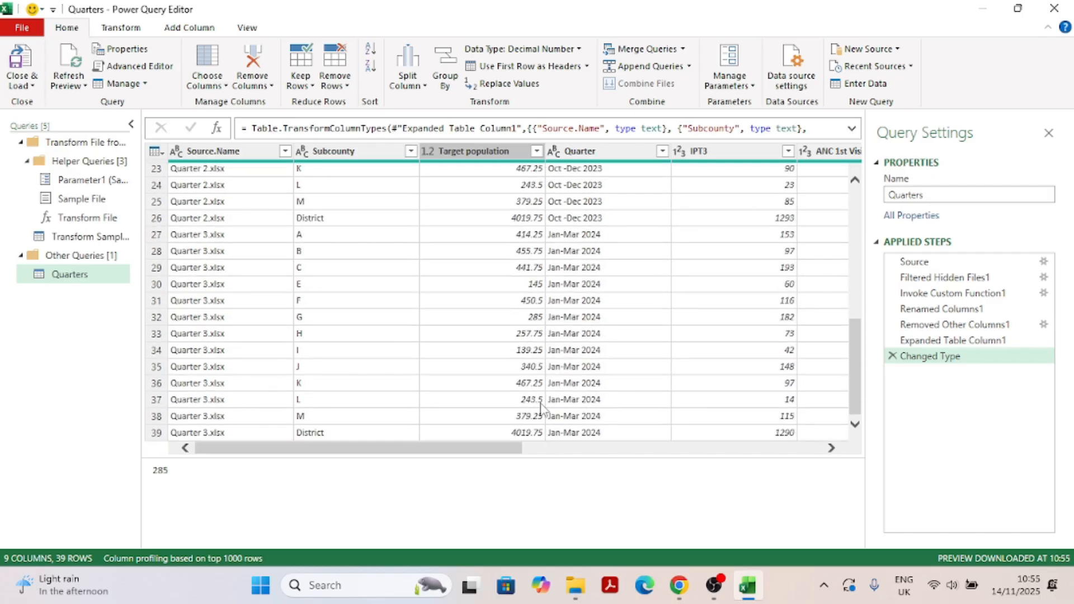
{"action": "left_click_drag", "start_coordinate": [484, 452], "coordinate": [822, 436]}
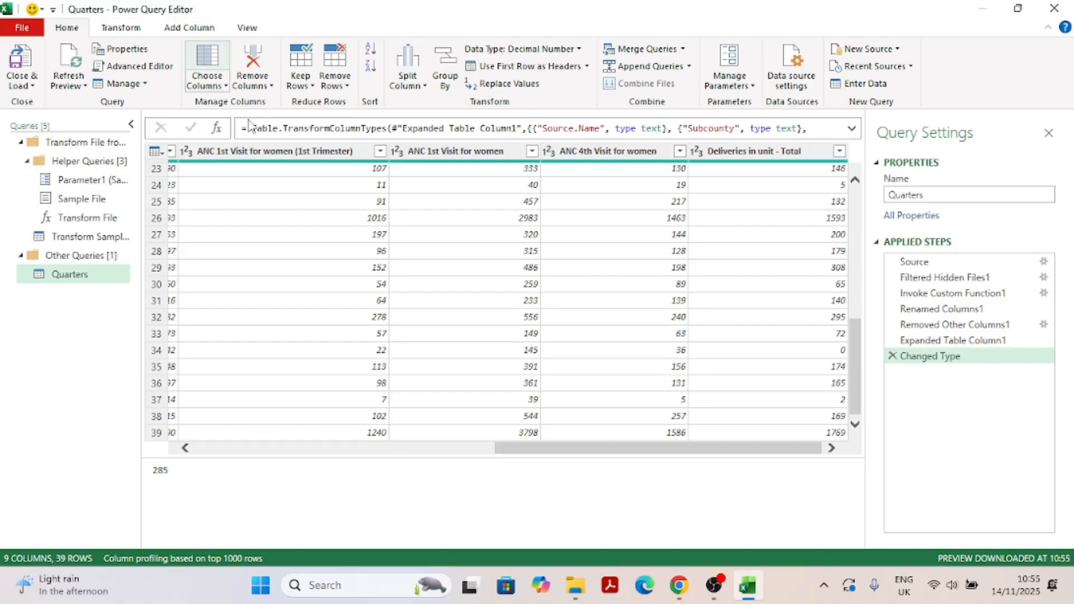
{"action": "left_click_drag", "start_coordinate": [856, 386], "coordinate": [866, 193]}
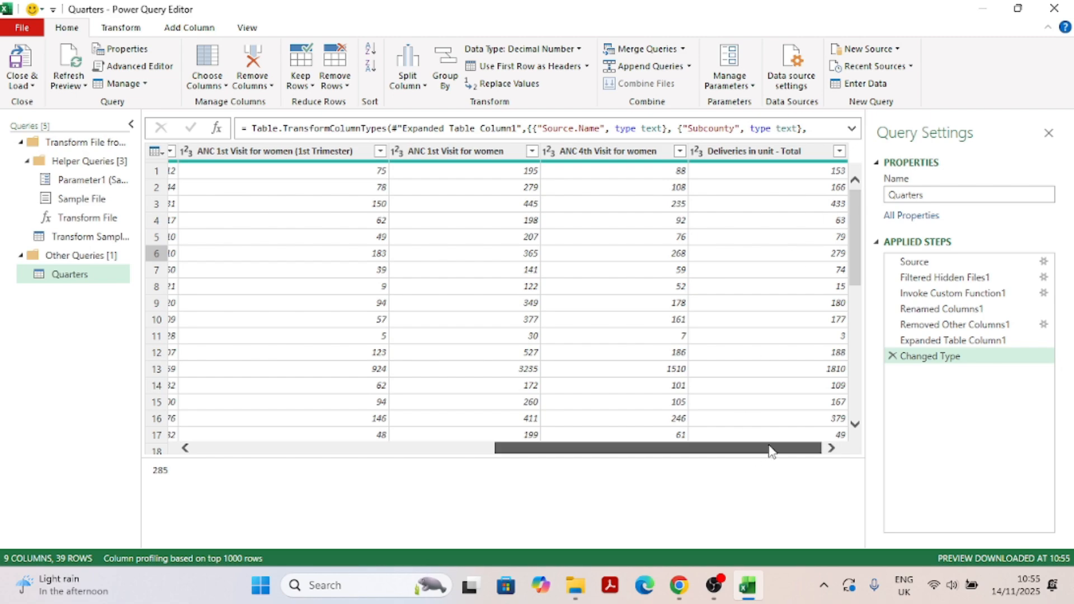
{"action": "left_click_drag", "start_coordinate": [769, 448], "coordinate": [791, 435]}
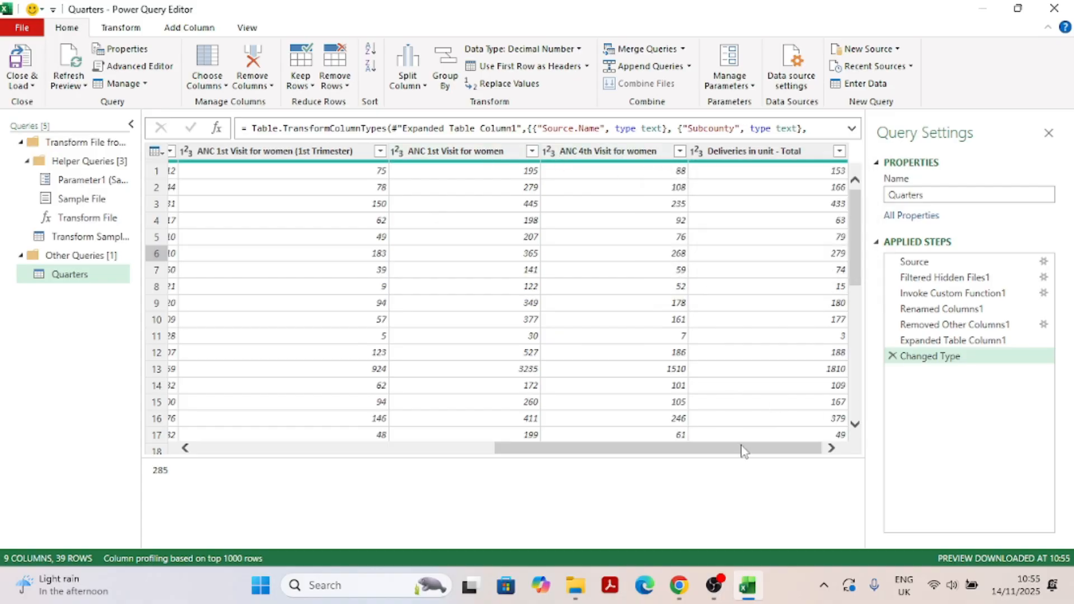
{"action": "left_click_drag", "start_coordinate": [742, 451], "coordinate": [217, 453]}
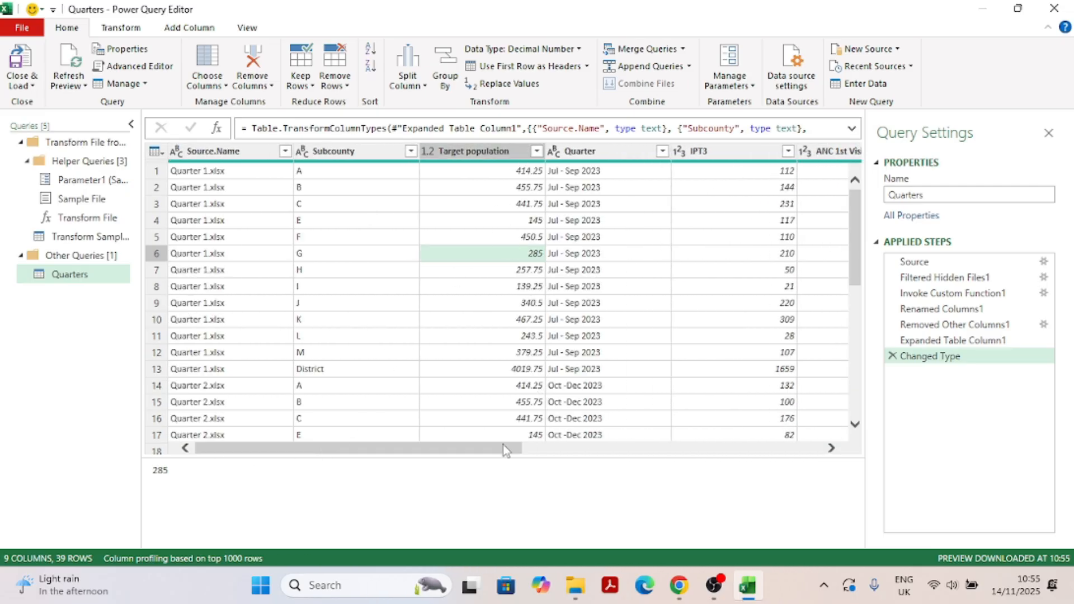
{"action": "left_click_drag", "start_coordinate": [499, 451], "coordinate": [812, 454]}
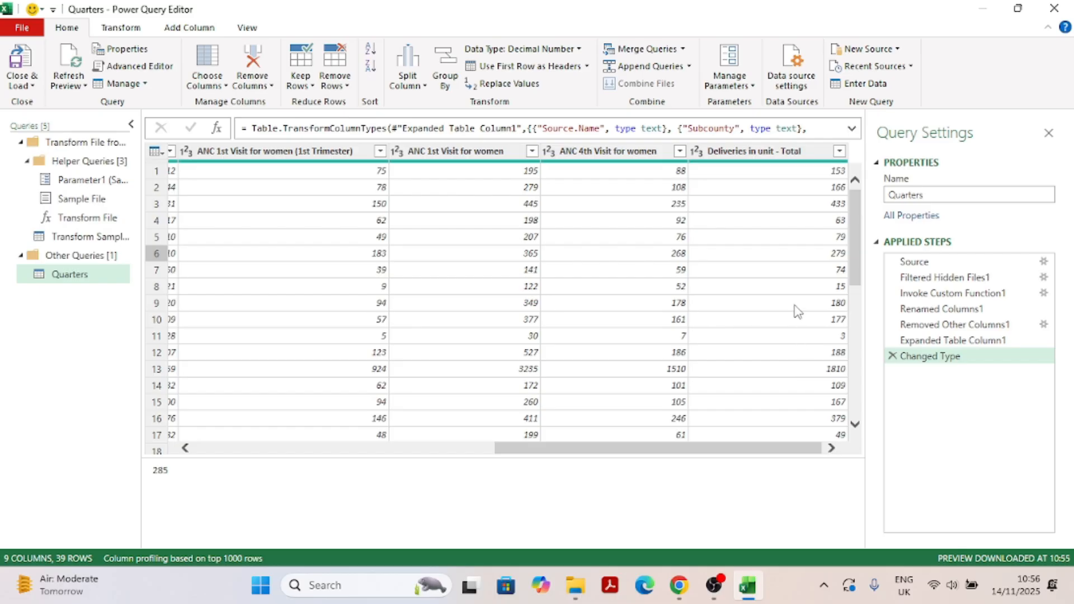
Step: Add a custom column named ANC 1 coverage that divides ANC 1st Visit for women by Target population
{"action": "left_click", "coordinate": [188, 28]}
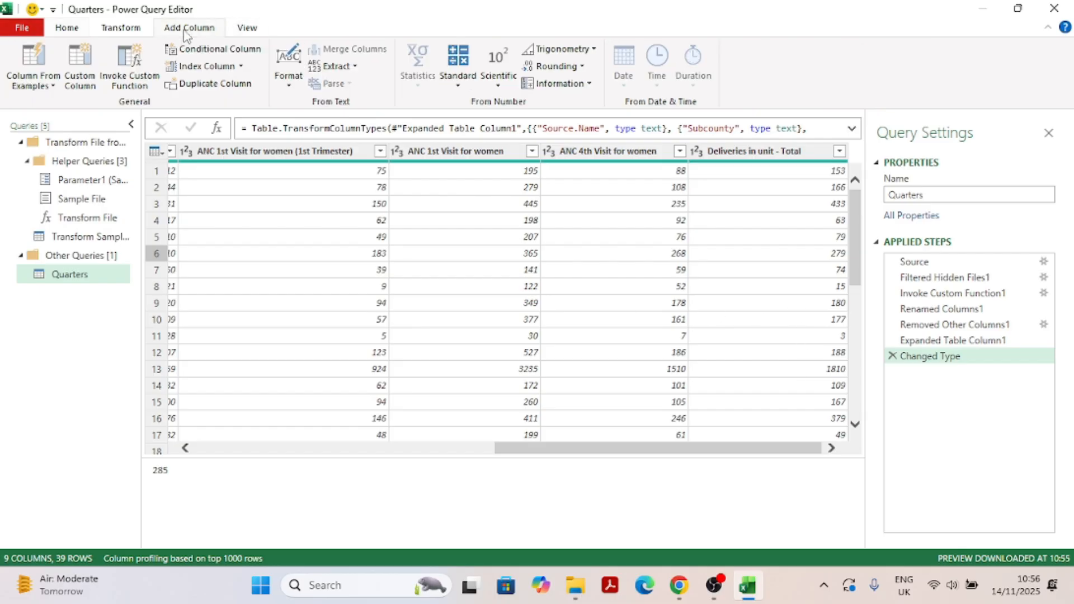
{"action": "left_click", "coordinate": [75, 67]}
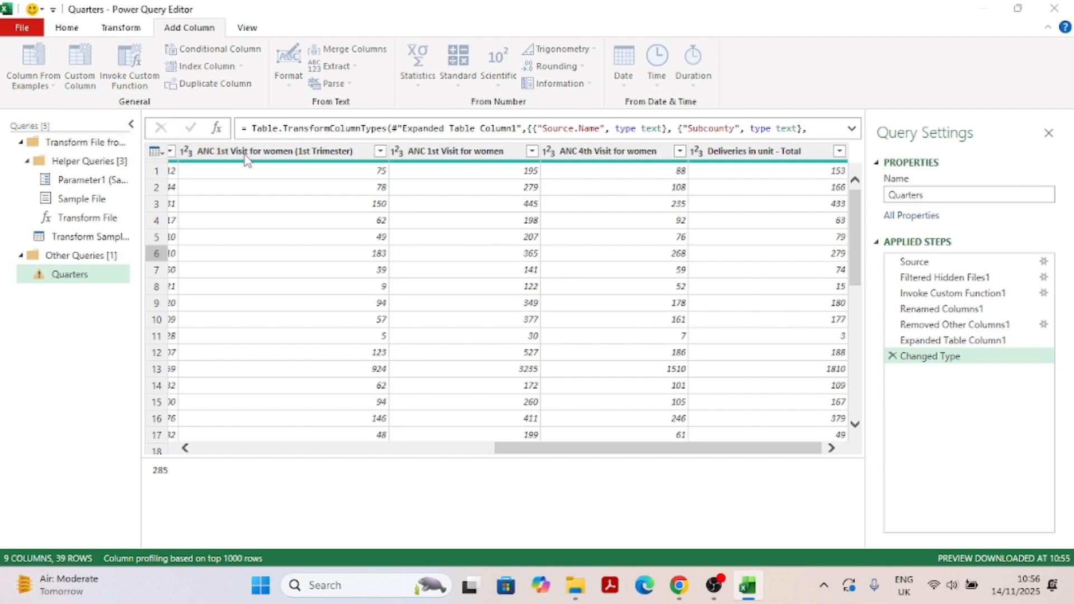
{"action": "left_click_drag", "start_coordinate": [339, 204], "coordinate": [208, 192]}
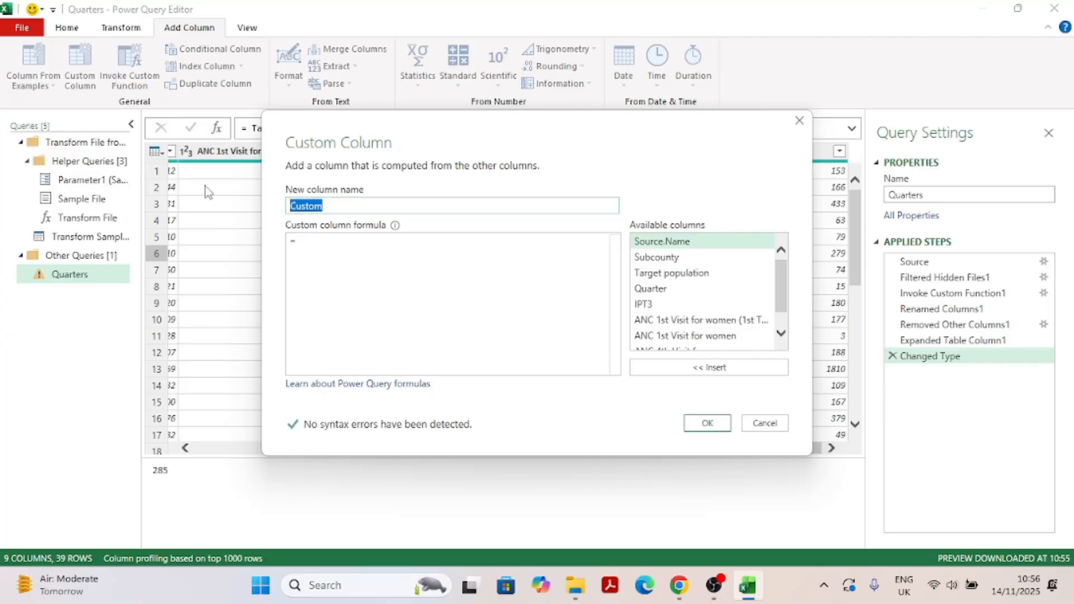
{"action": "type", "text": "ANC 1 coverage"}
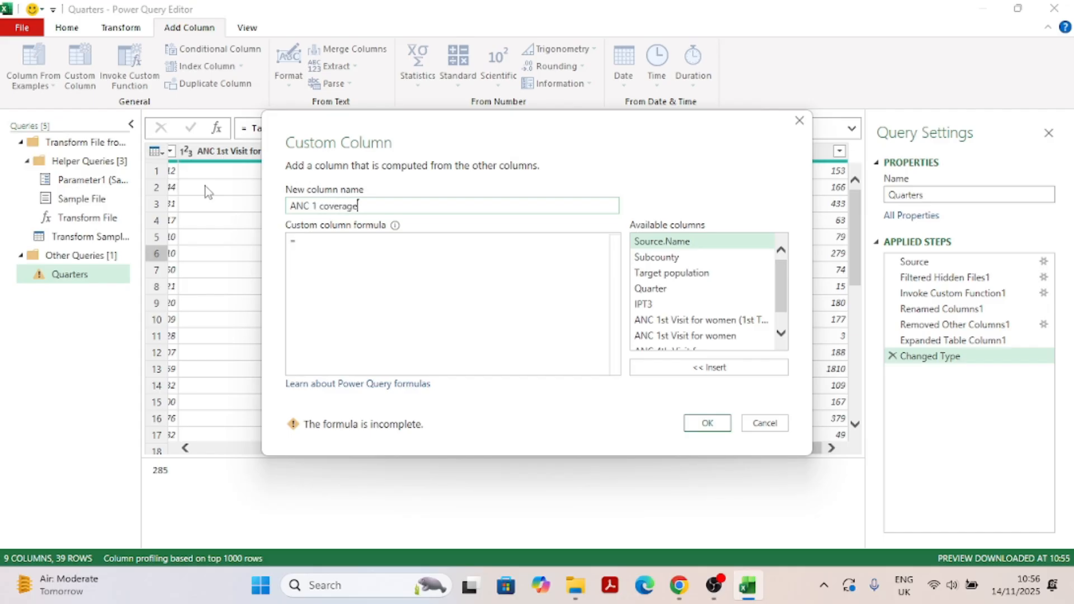
{"action": "left_click", "coordinate": [312, 239]}
{"action": "left_click_drag", "start_coordinate": [781, 295], "coordinate": [782, 306]}
{"action": "left_click", "coordinate": [722, 313]}
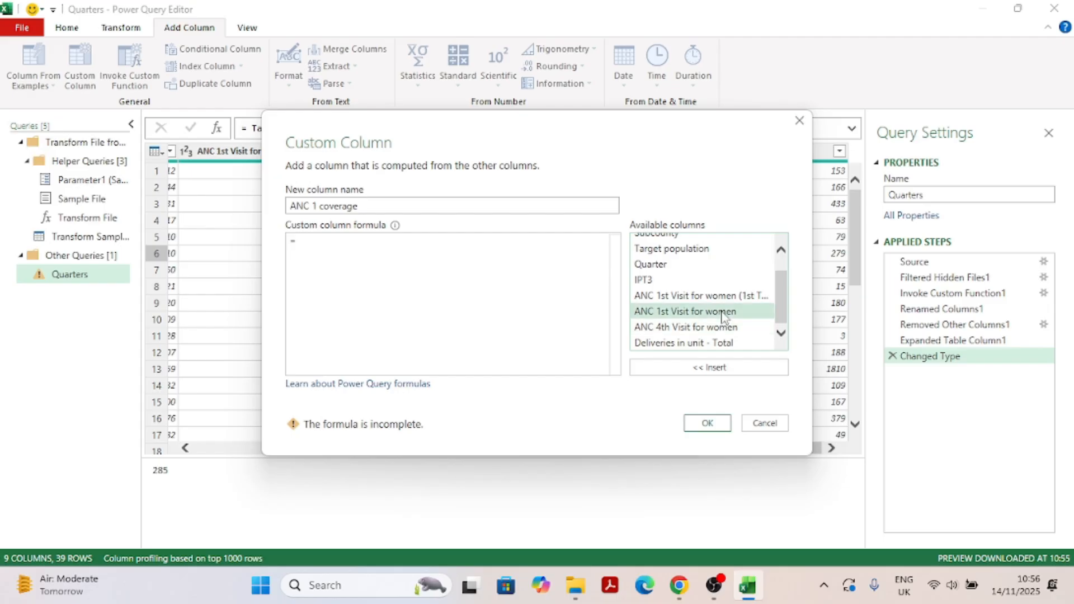
{"action": "double_click", "coordinate": [721, 312]}
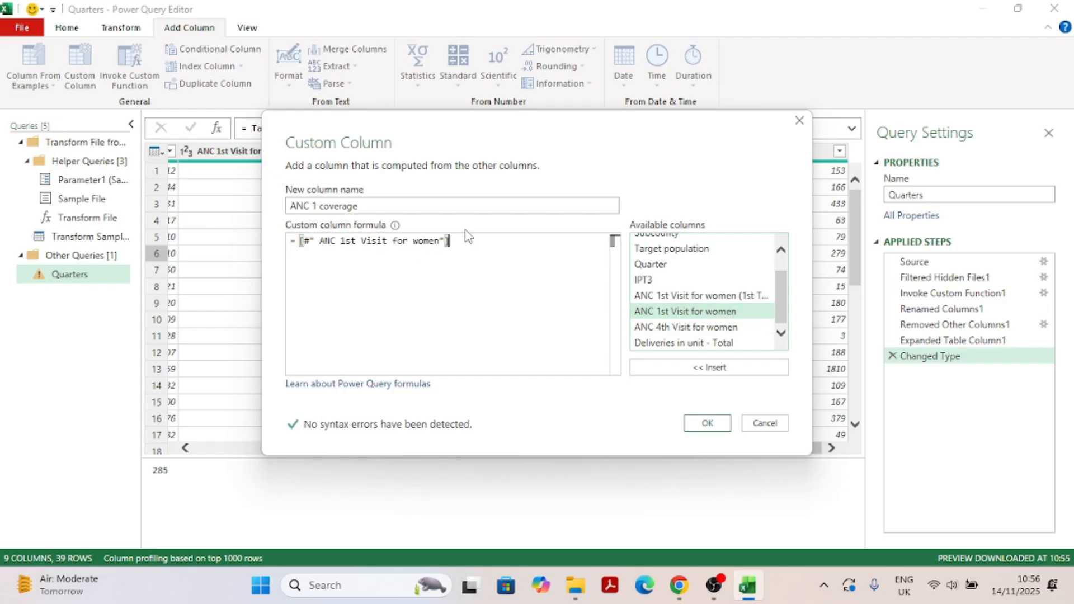
{"action": "type", "text": "/"}
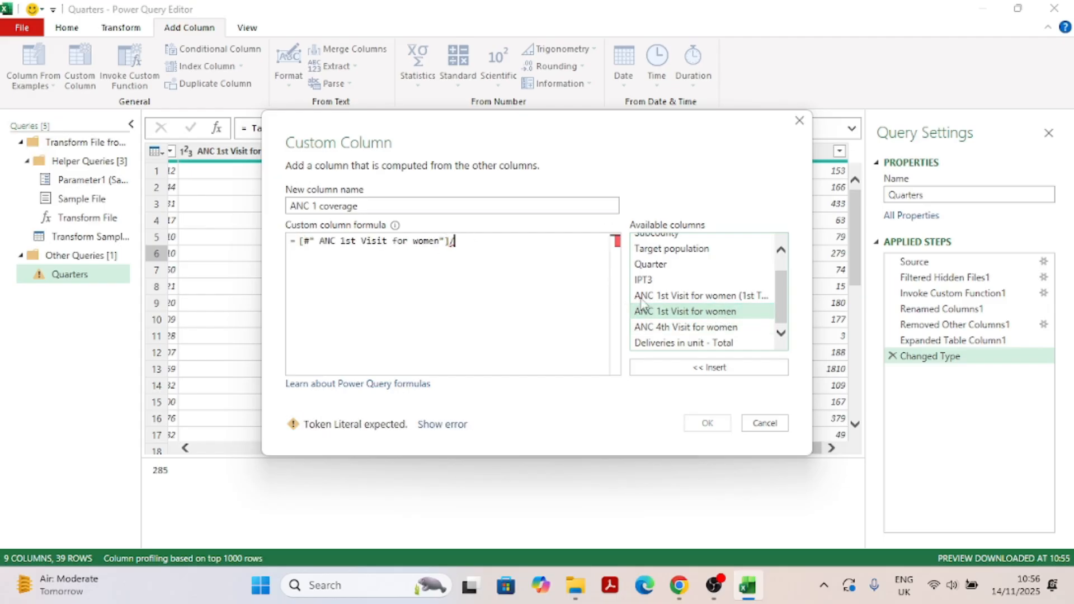
{"action": "double_click", "coordinate": [671, 248]}
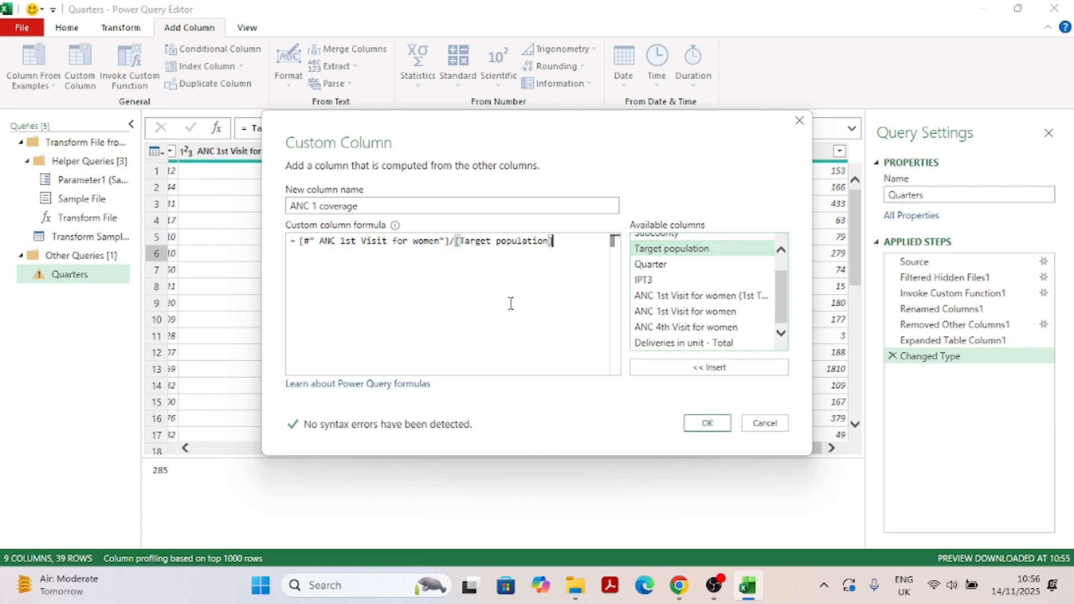
{"action": "left_click", "coordinate": [703, 422]}
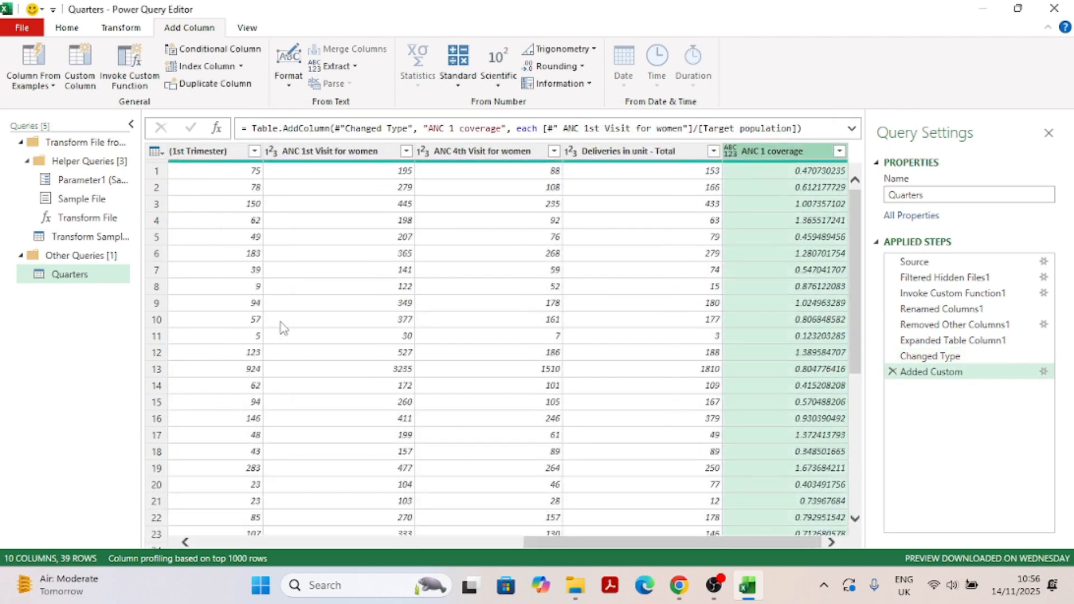
Step: Change the data type of the ANC 1 coverage column to Percentage
{"action": "left_click", "coordinate": [730, 151]}
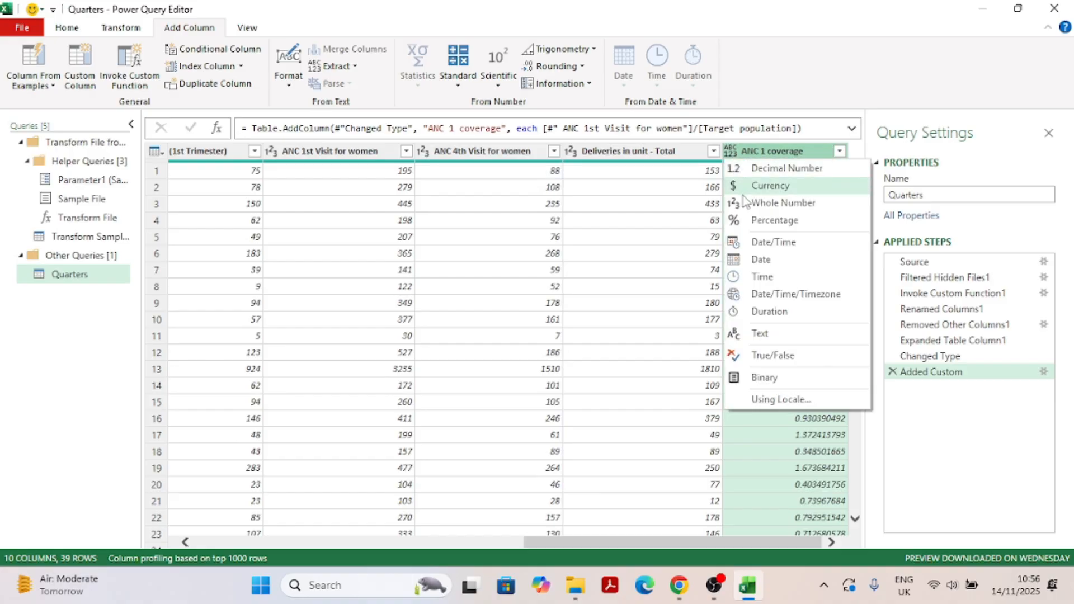
{"action": "left_click", "coordinate": [767, 222]}
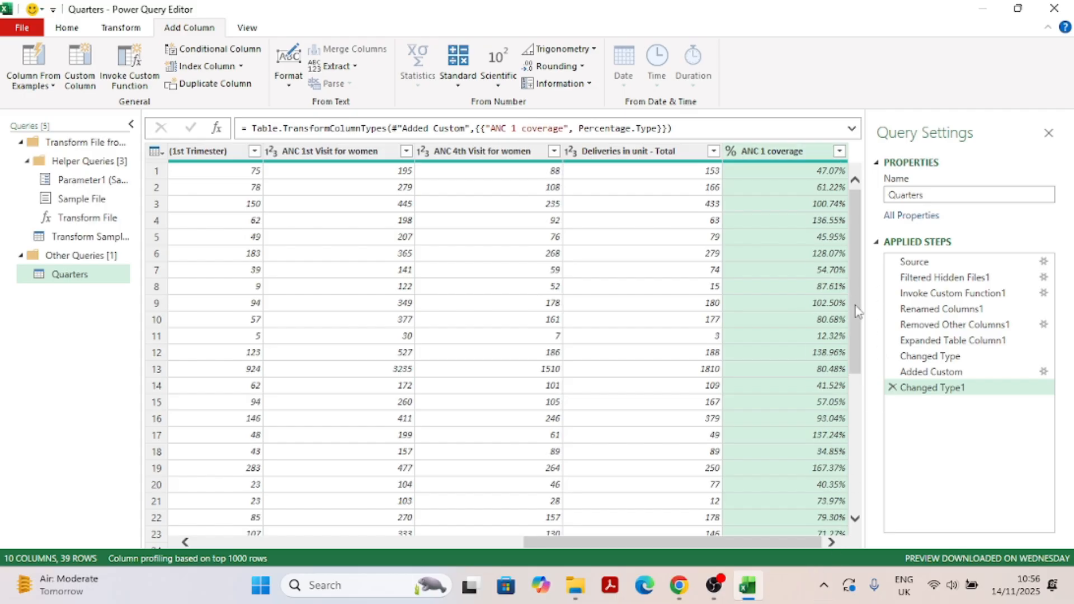
{"action": "left_click_drag", "start_coordinate": [856, 306], "coordinate": [845, 345]}
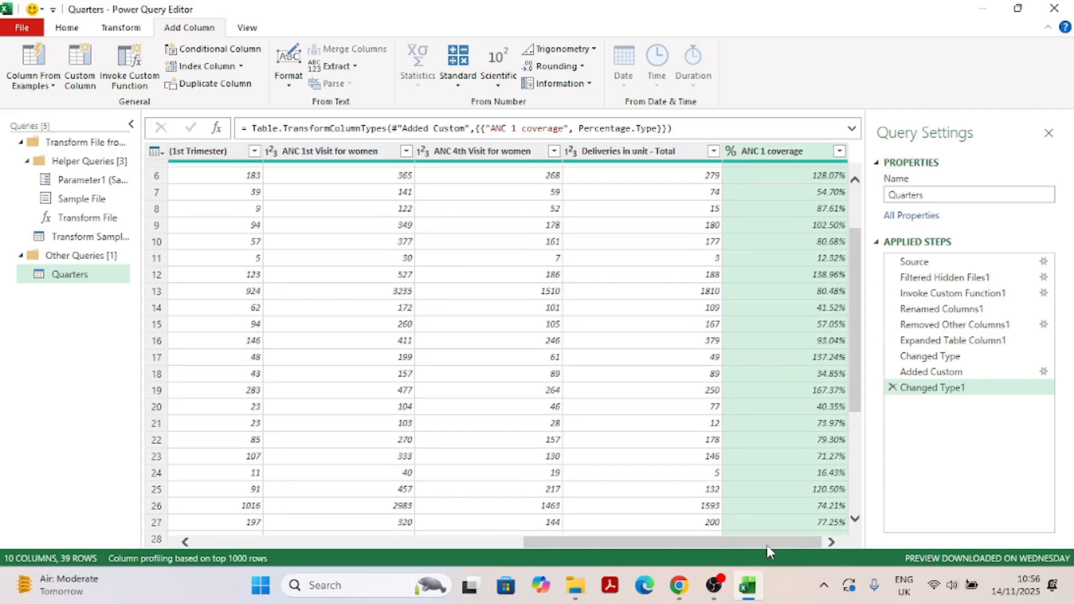
Step: Add a custom column named ANC4 Coverage that divides ANC 4th Visit for women by Target population
{"action": "left_click", "coordinate": [89, 61]}
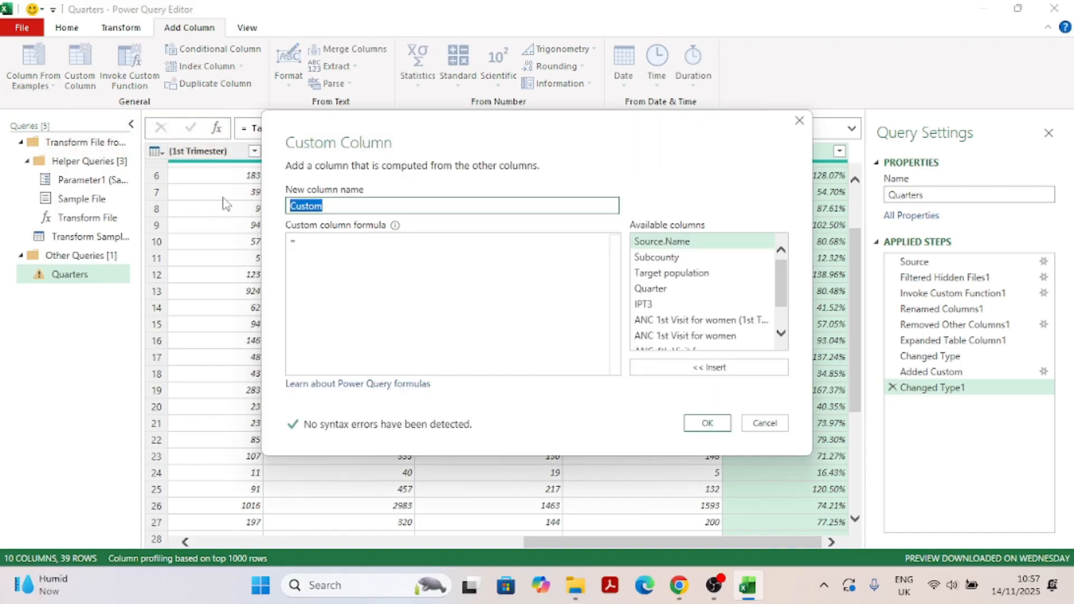
{"action": "type", "text": "ANC4 Coverage"}
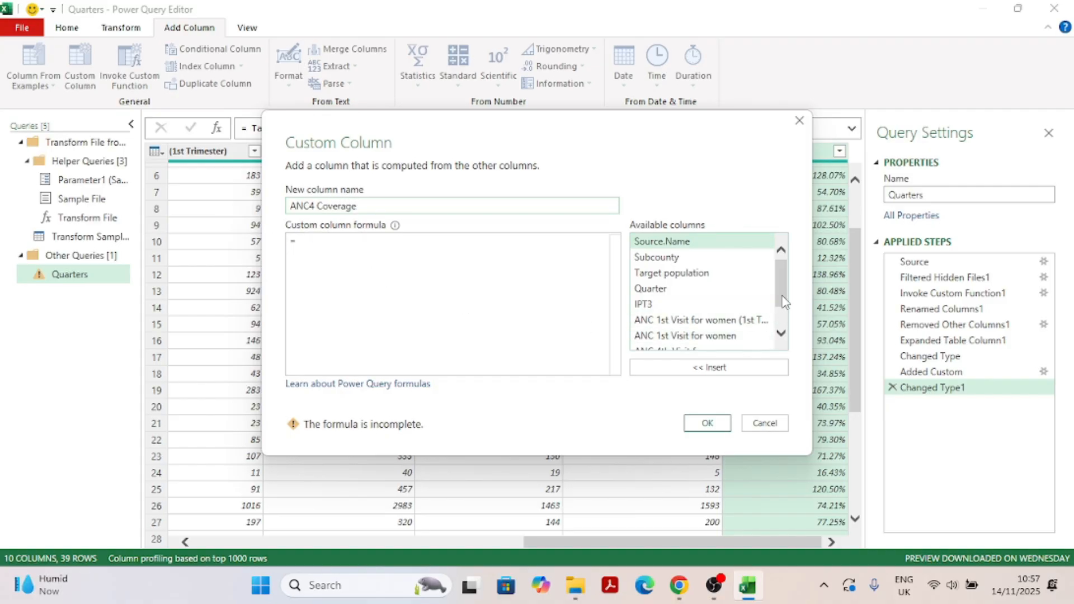
{"action": "scroll", "coordinate": [666, 333], "scroll_direction": "down", "scroll_amount": 1}
{"action": "double_click", "coordinate": [679, 311]}
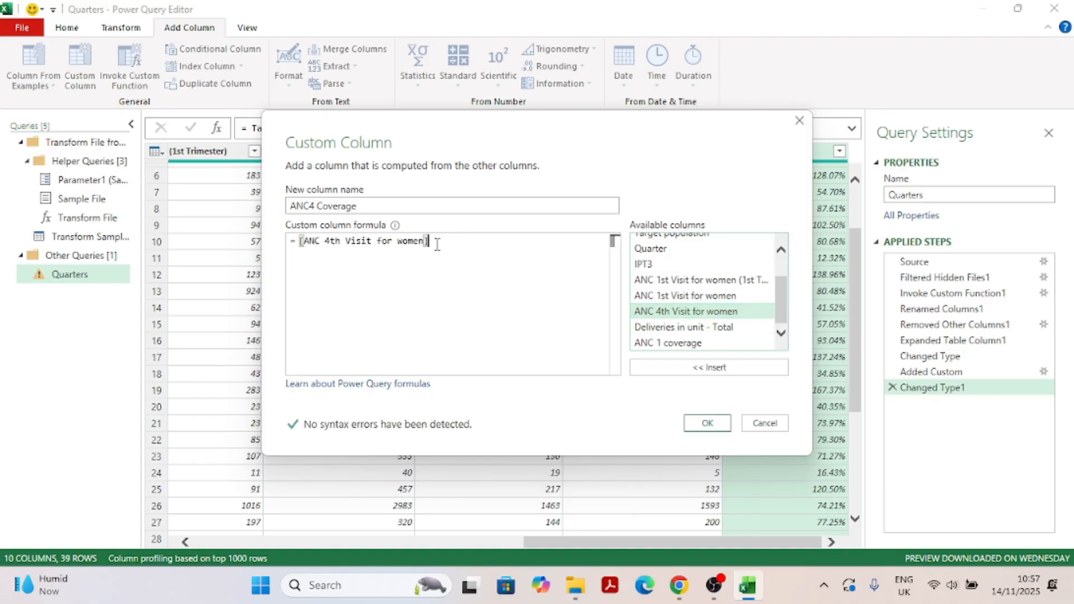
{"action": "type", "text": "/"}
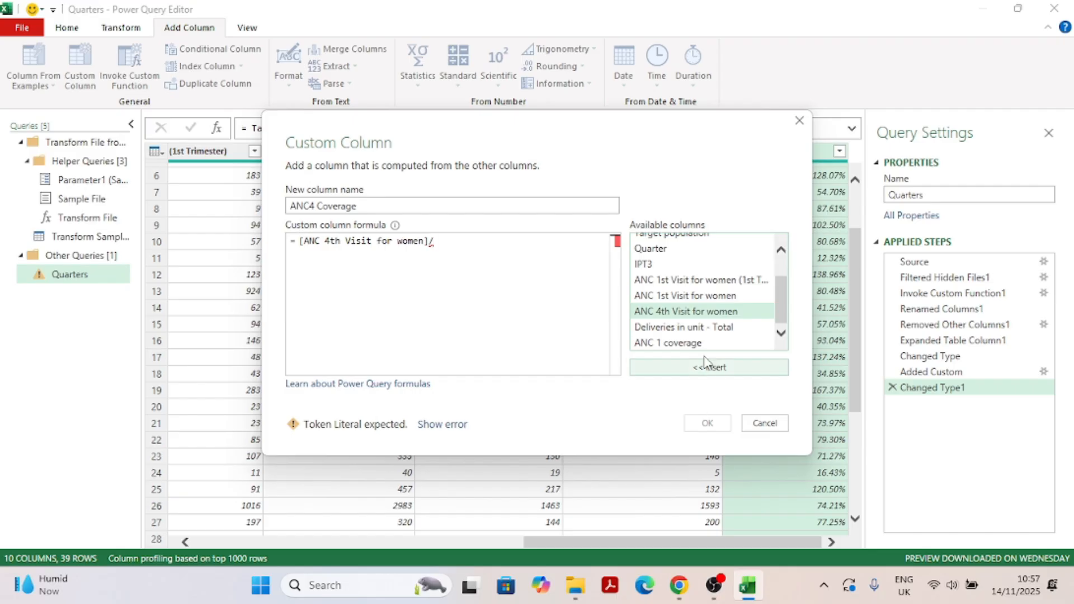
{"action": "scroll", "coordinate": [782, 297], "scroll_direction": "up", "scroll_amount": 1}
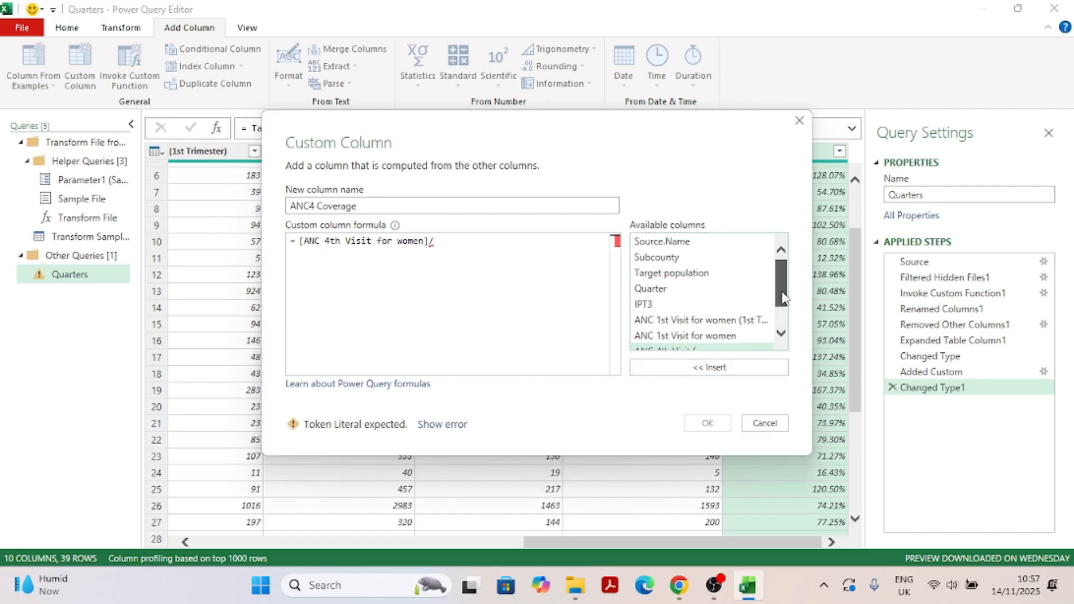
{"action": "double_click", "coordinate": [677, 273]}
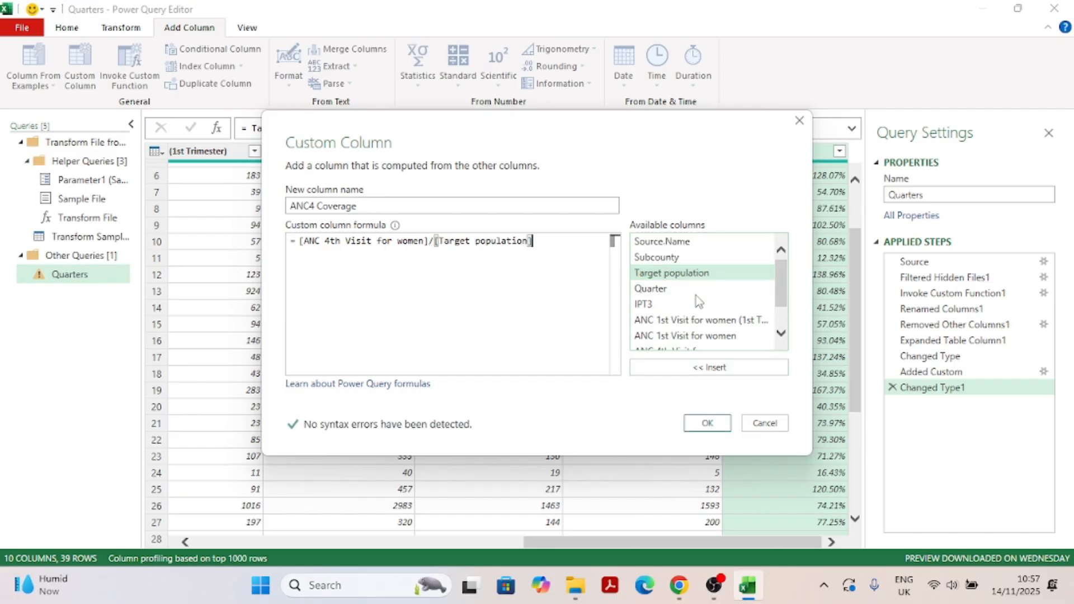
{"action": "left_click", "coordinate": [727, 425]}
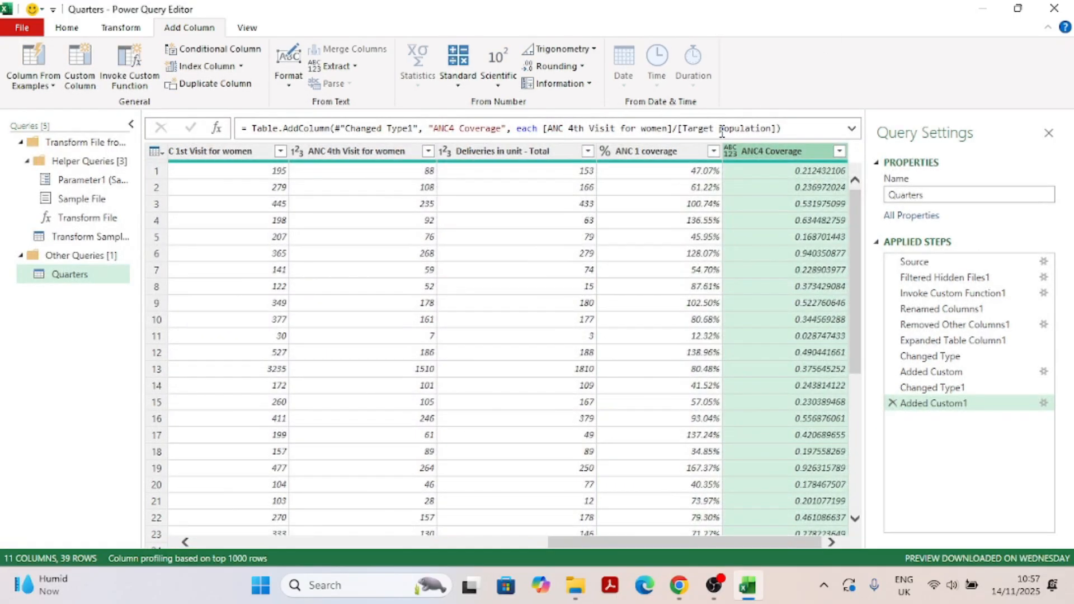
Step: Change the data type of the ANC4 Coverage column to Percentage
{"action": "left_click", "coordinate": [730, 151]}
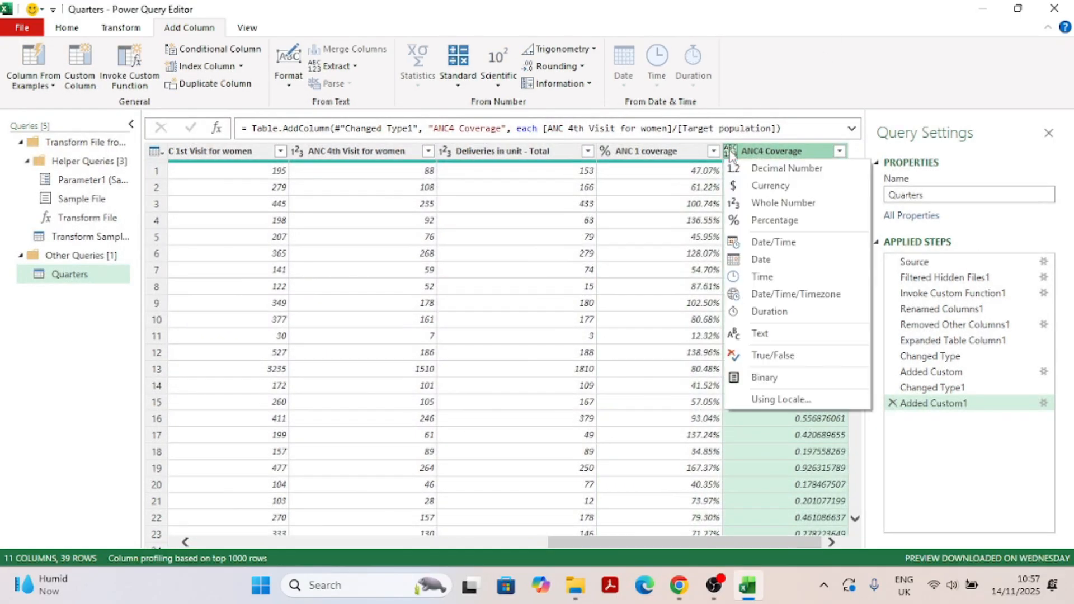
{"action": "left_click", "coordinate": [754, 227]}
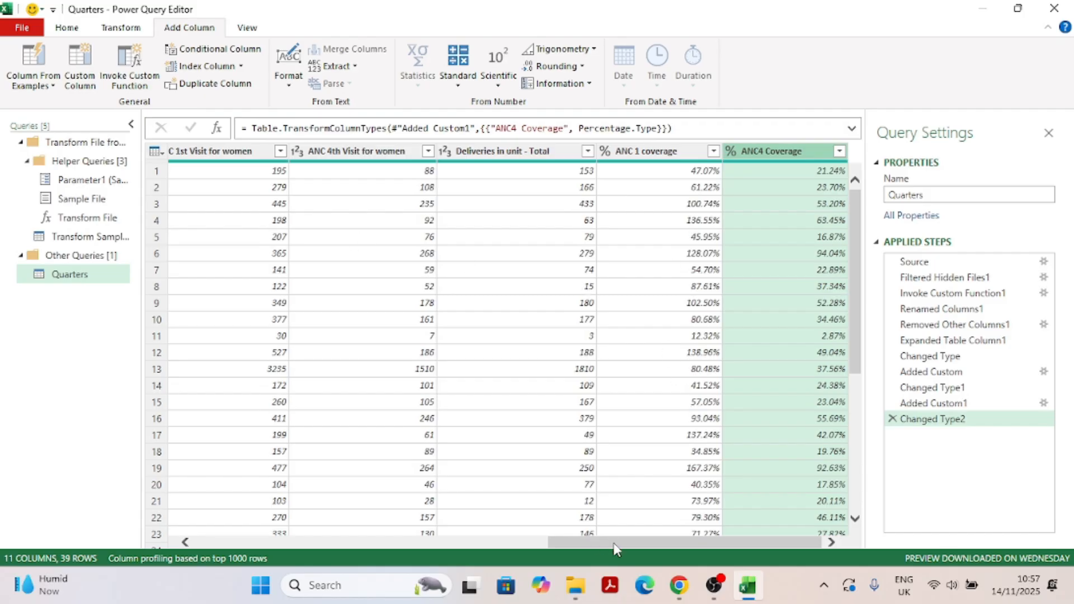
{"action": "left_click_drag", "start_coordinate": [614, 544], "coordinate": [853, 506]}
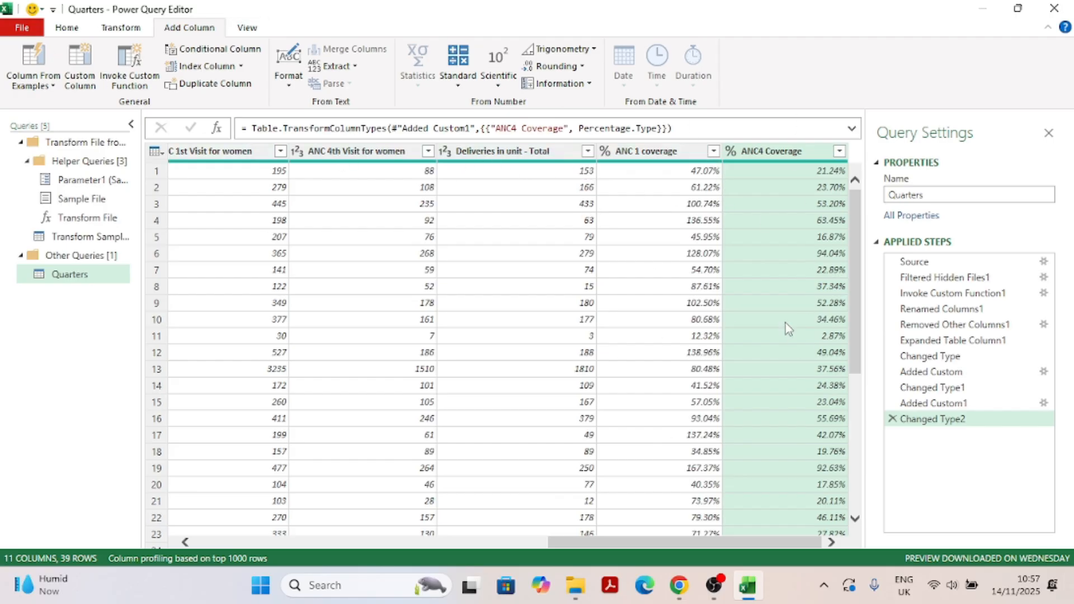
Step: Close the query editor, load the Quarters query into the workbook, and look through the loaded rows
{"action": "left_click", "coordinate": [16, 28]}
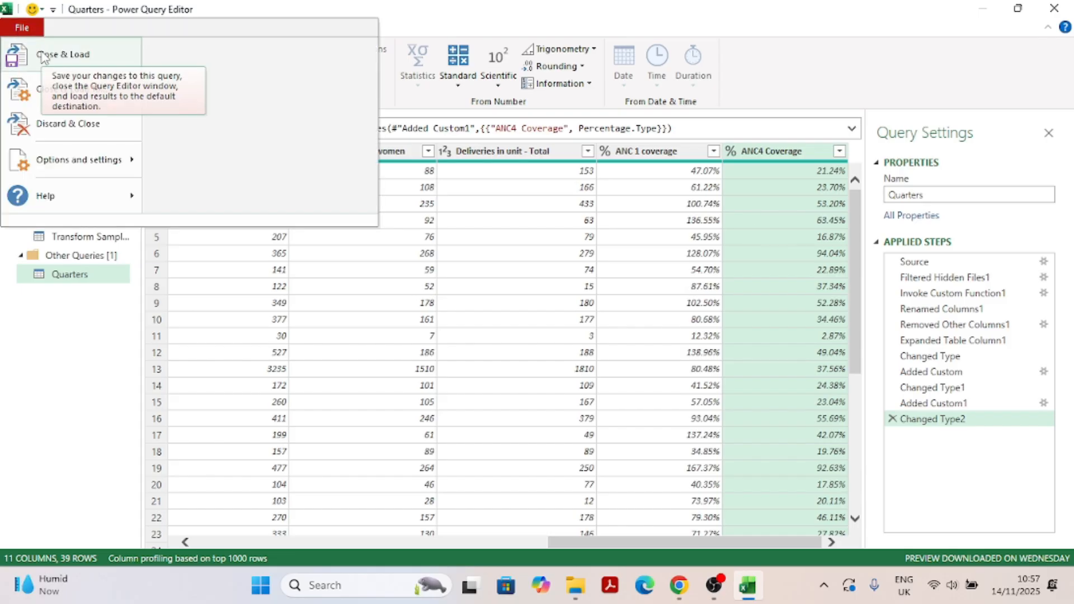
{"action": "left_click", "coordinate": [44, 56]}
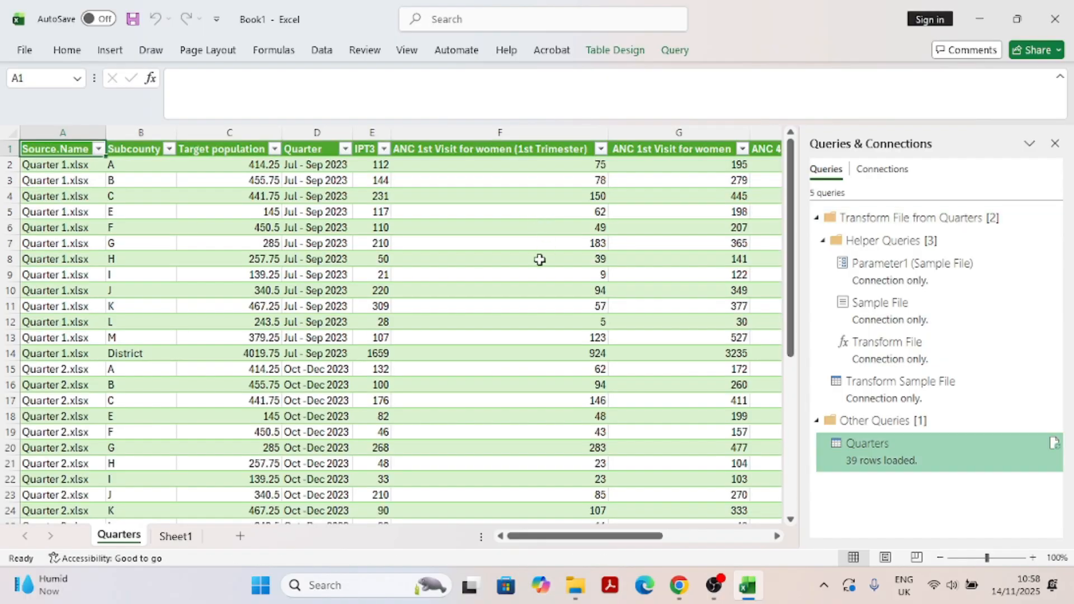
{"action": "scroll", "coordinate": [475, 264], "scroll_direction": "down", "scroll_amount": 7}
{"action": "scroll", "coordinate": [474, 264], "scroll_direction": "up", "scroll_amount": 6}
{"action": "scroll", "coordinate": [475, 264], "scroll_direction": "up", "scroll_amount": 1}
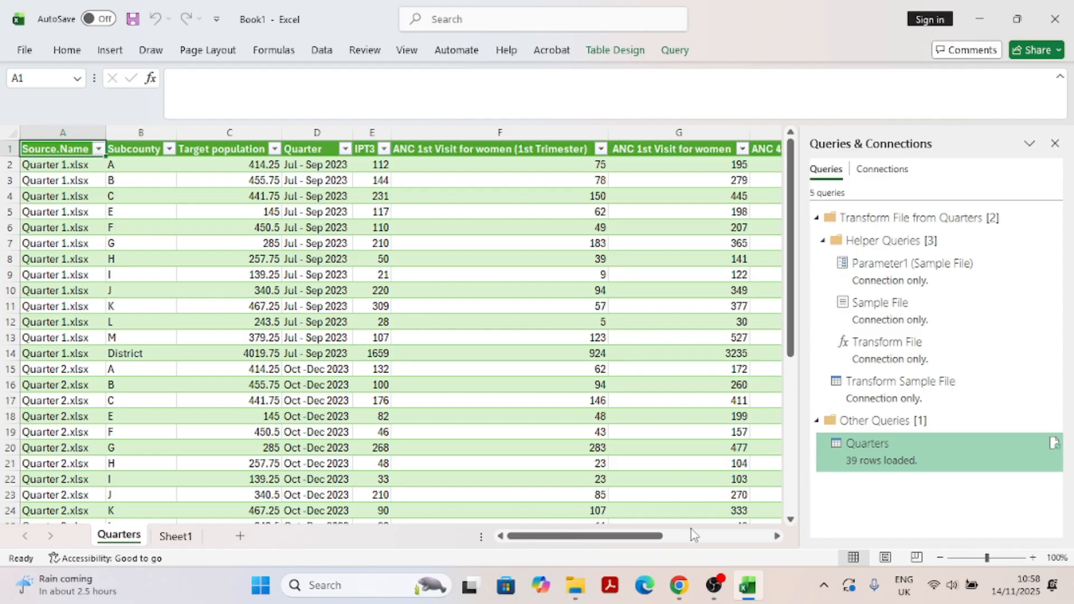
Step: Format the ANC 1 coverage and ANC4 Coverage columns of the loaded table as percentages
{"action": "left_click_drag", "start_coordinate": [654, 536], "coordinate": [763, 536]}
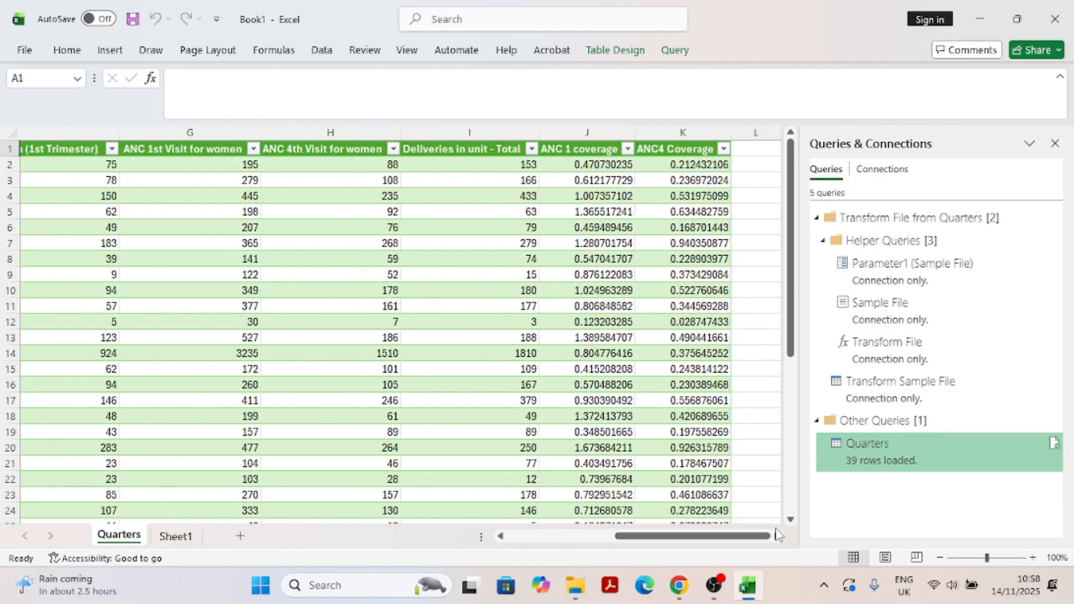
{"action": "left_click_drag", "start_coordinate": [587, 132], "coordinate": [668, 134]}
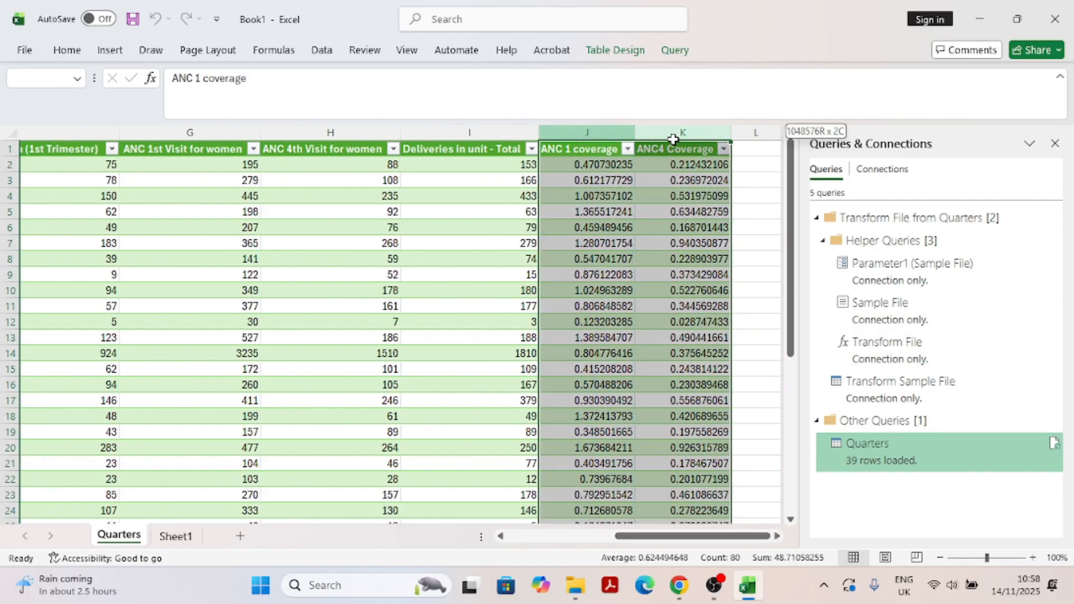
{"action": "left_click", "coordinate": [67, 50]}
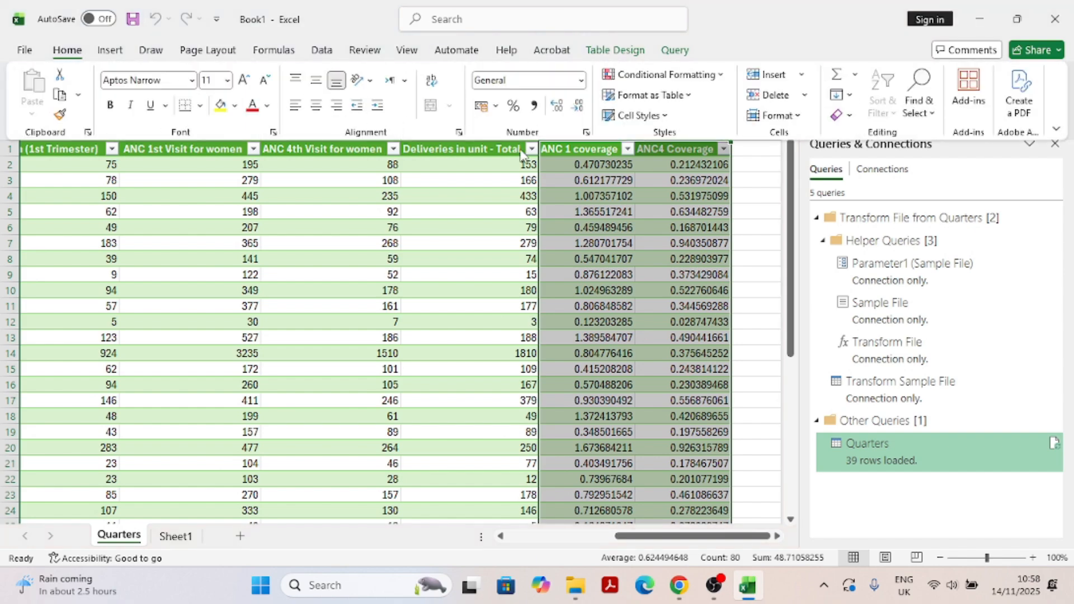
{"action": "left_click", "coordinate": [514, 106]}
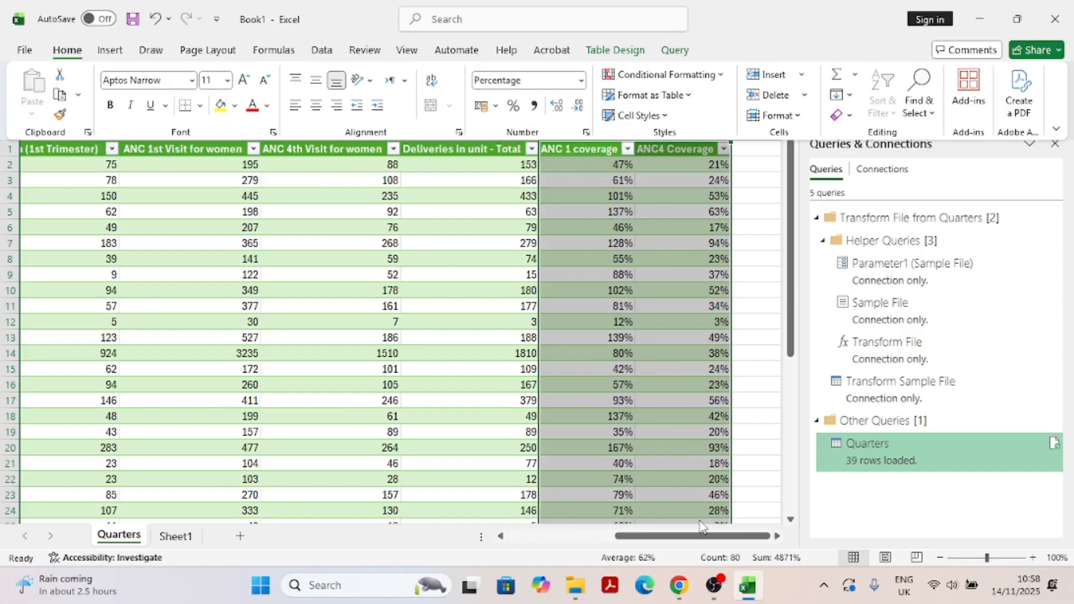
Step: Examine the loaded Quarters table's rows from all three quarterly source files
{"action": "left_click_drag", "start_coordinate": [700, 535], "coordinate": [476, 536]}
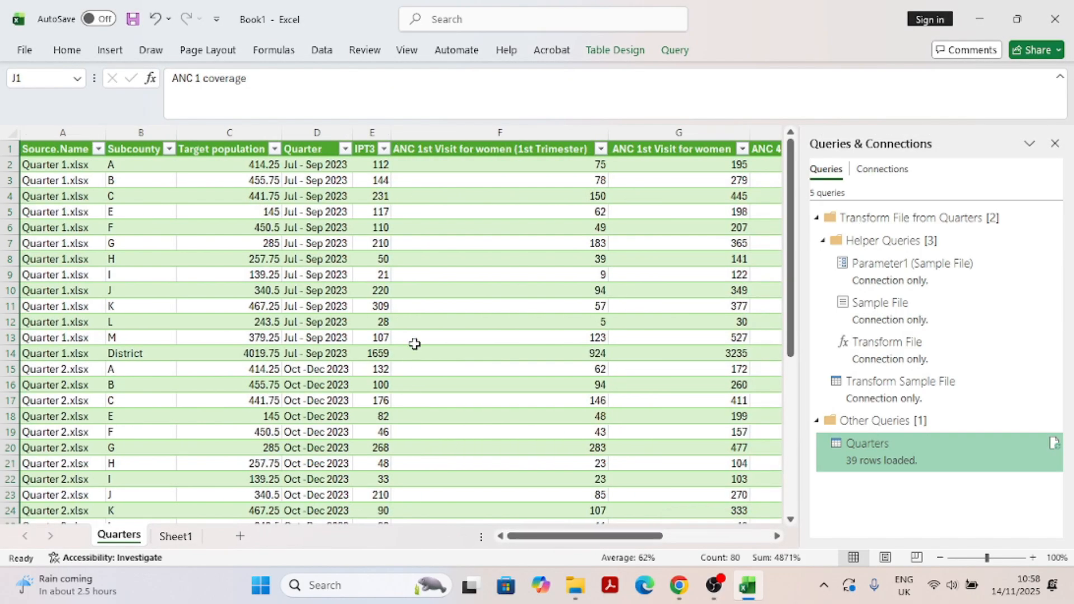
{"action": "scroll", "coordinate": [417, 340], "scroll_direction": "down", "scroll_amount": 4}
{"action": "scroll", "coordinate": [419, 341], "scroll_direction": "up", "scroll_amount": 4}
{"action": "left_click_drag", "start_coordinate": [627, 538], "coordinate": [551, 531]}
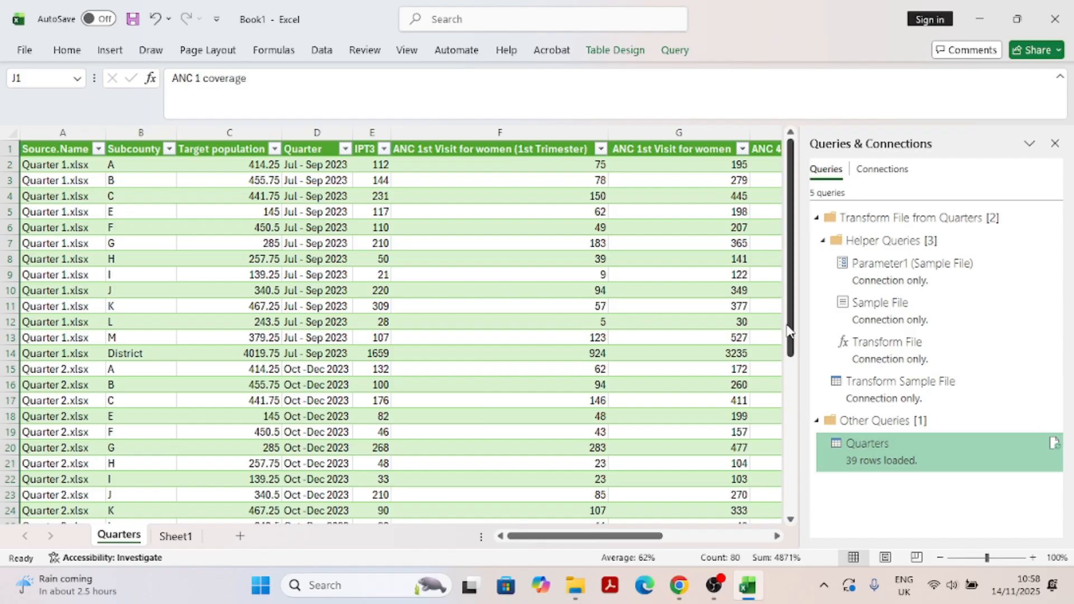
{"action": "scroll", "coordinate": [318, 348], "scroll_direction": "down", "scroll_amount": 7}
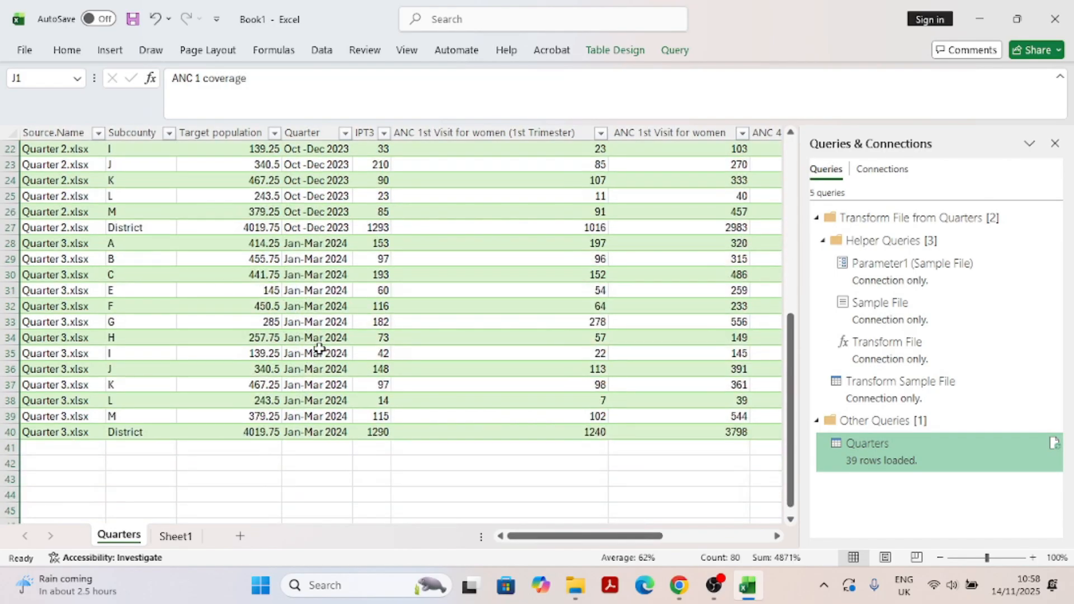
{"action": "scroll", "coordinate": [319, 348], "scroll_direction": "up", "scroll_amount": 7}
{"action": "scroll", "coordinate": [319, 348], "scroll_direction": "down", "scroll_amount": 7}
{"action": "scroll", "coordinate": [320, 354], "scroll_direction": "up", "scroll_amount": 7}
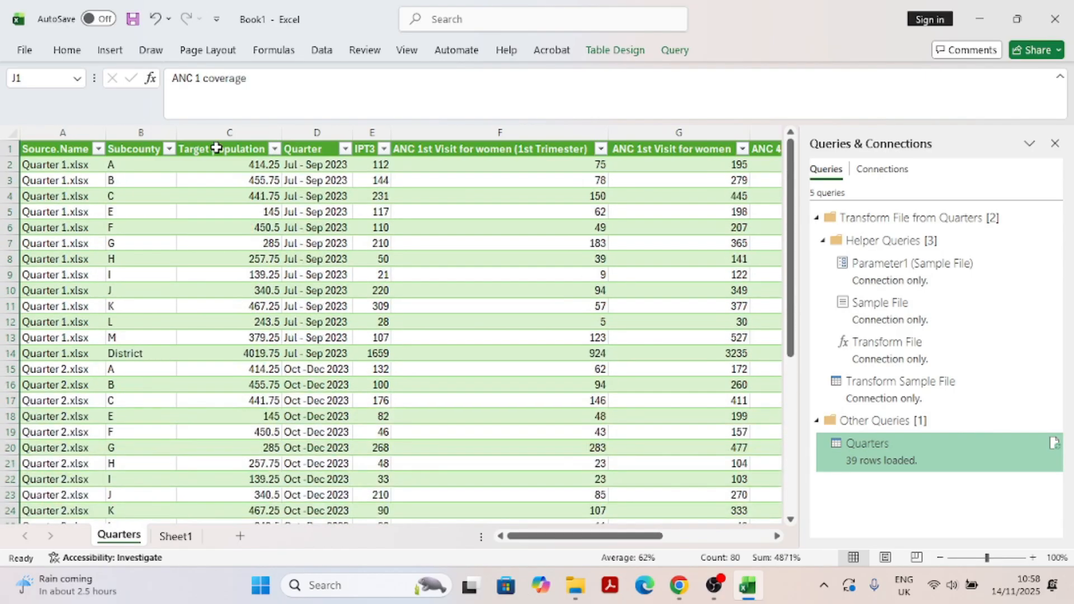
Step: Insert a PivotTable based on the Quarters table, placed on a new worksheet
{"action": "left_click", "coordinate": [110, 49]}
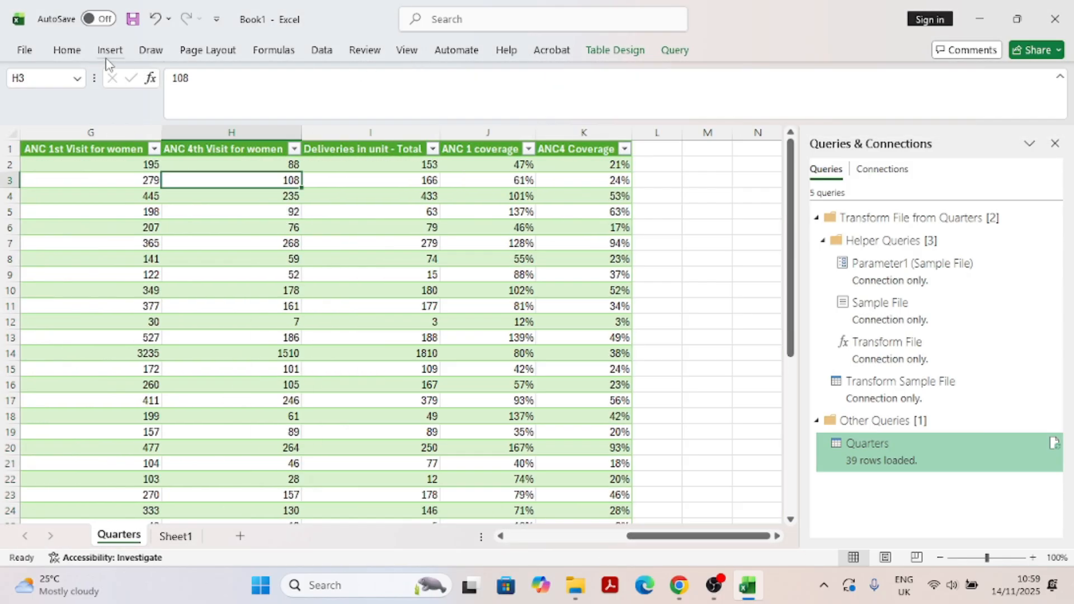
{"action": "left_click", "coordinate": [110, 49]}
{"action": "left_click", "coordinate": [38, 81]}
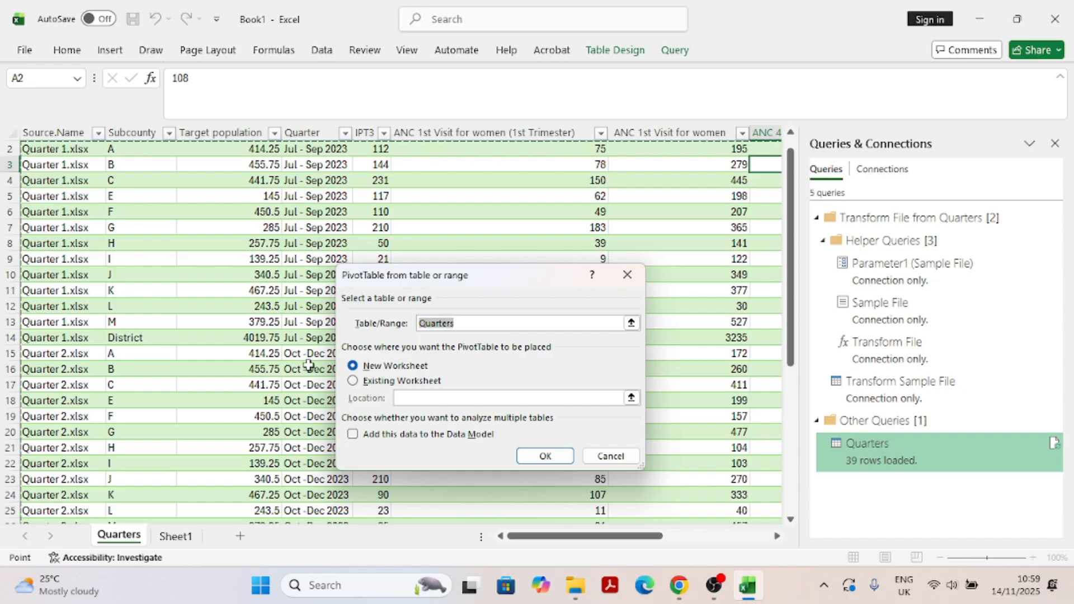
{"action": "left_click", "coordinate": [555, 456]}
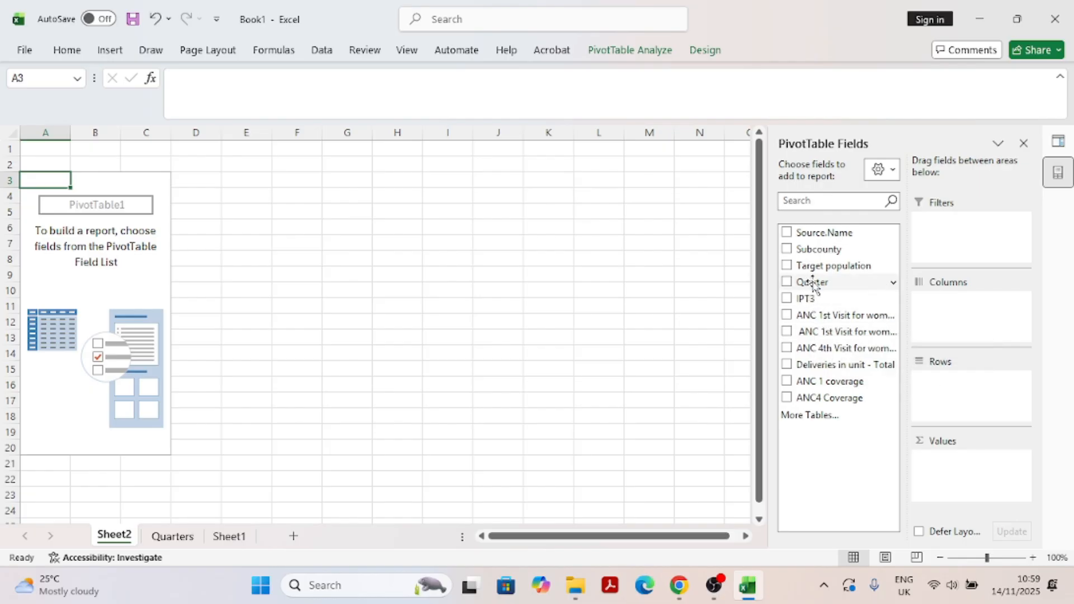
Step: Lay out the PivotTable with Quarter as columns, Subcounty as rows and ANC 1 coverage as values
{"action": "left_click_drag", "start_coordinate": [814, 283], "coordinate": [968, 317]}
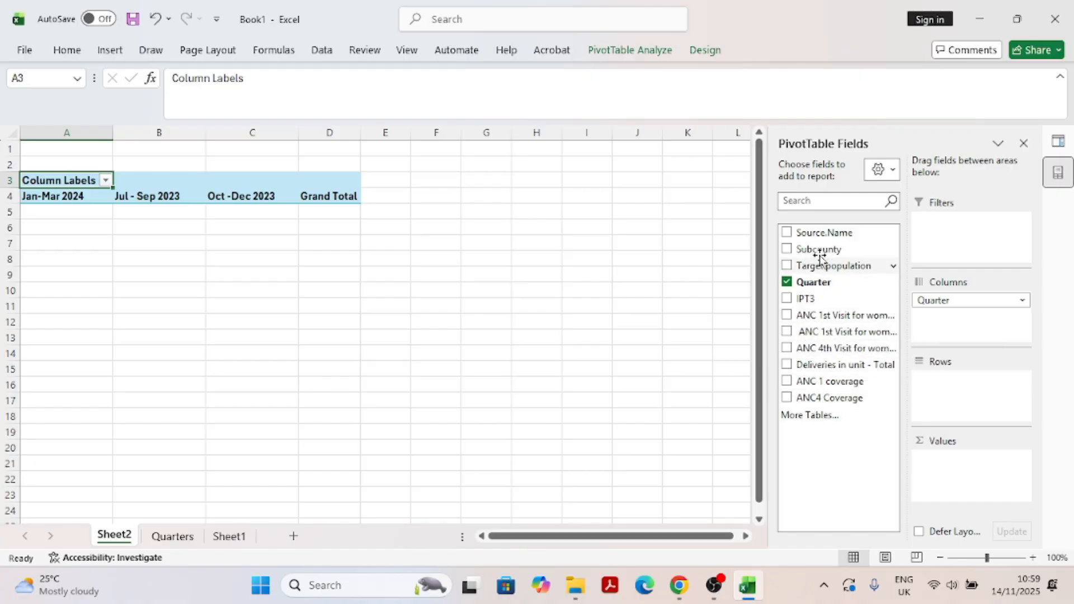
{"action": "left_click_drag", "start_coordinate": [819, 250], "coordinate": [945, 394]}
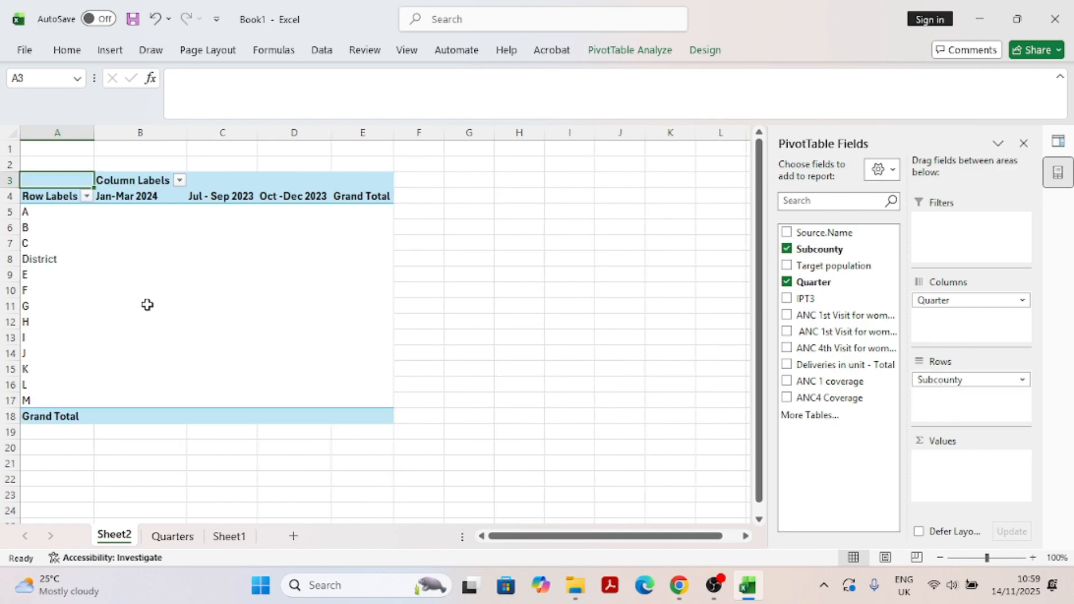
{"action": "scroll", "coordinate": [147, 304], "scroll_direction": "down", "scroll_amount": 3}
{"action": "scroll", "coordinate": [147, 304], "scroll_direction": "up", "scroll_amount": 3}
{"action": "left_click_drag", "start_coordinate": [805, 386], "coordinate": [960, 474]}
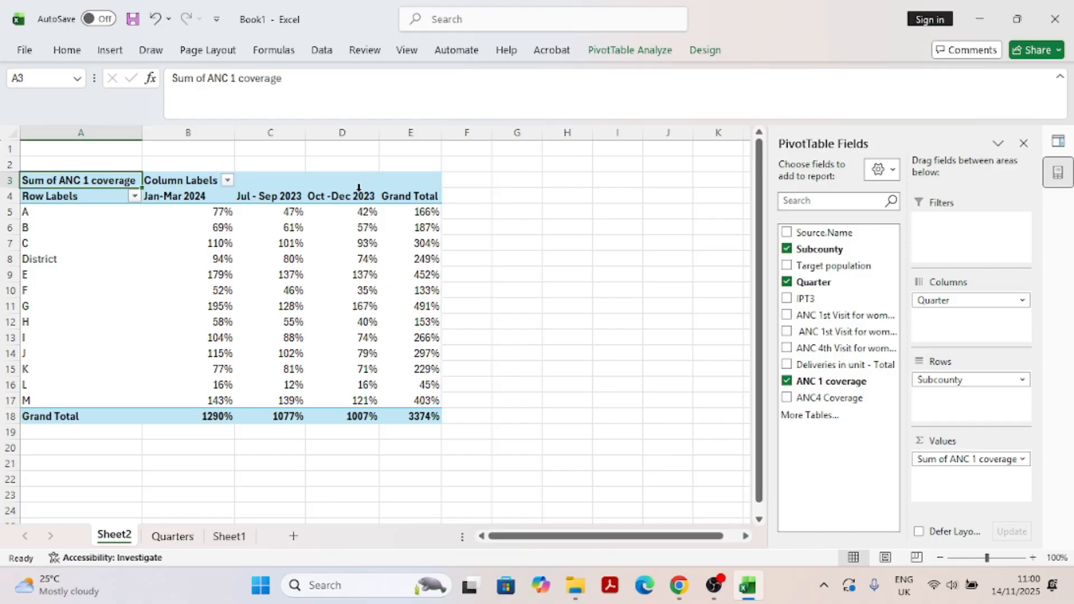
Step: Remove the Grand Total column from the ANC 1 coverage PivotTable
{"action": "left_click", "coordinate": [414, 289]}
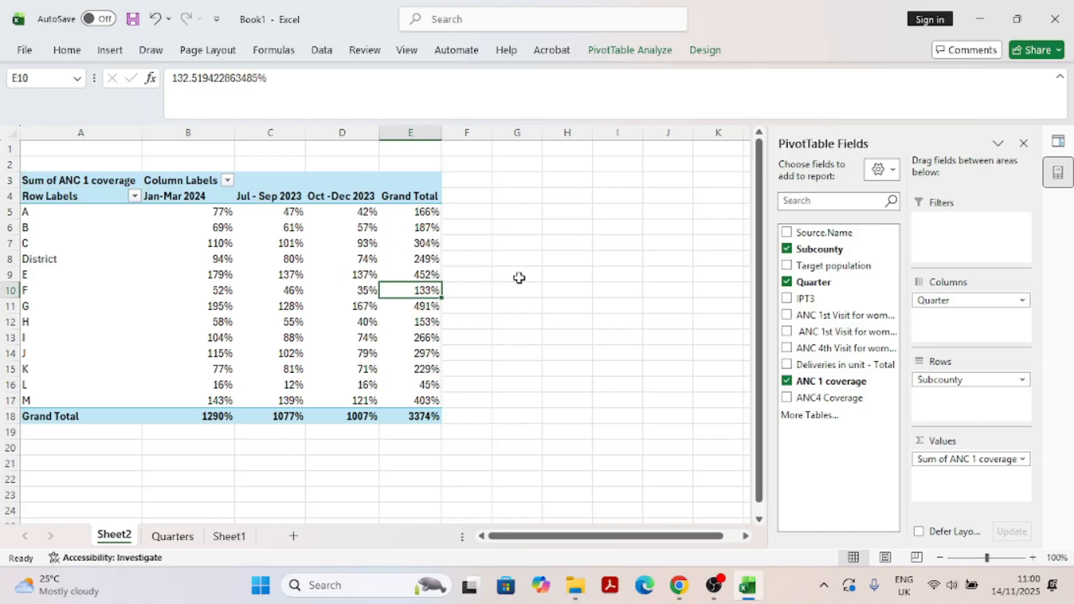
{"action": "left_click", "coordinate": [348, 306]}
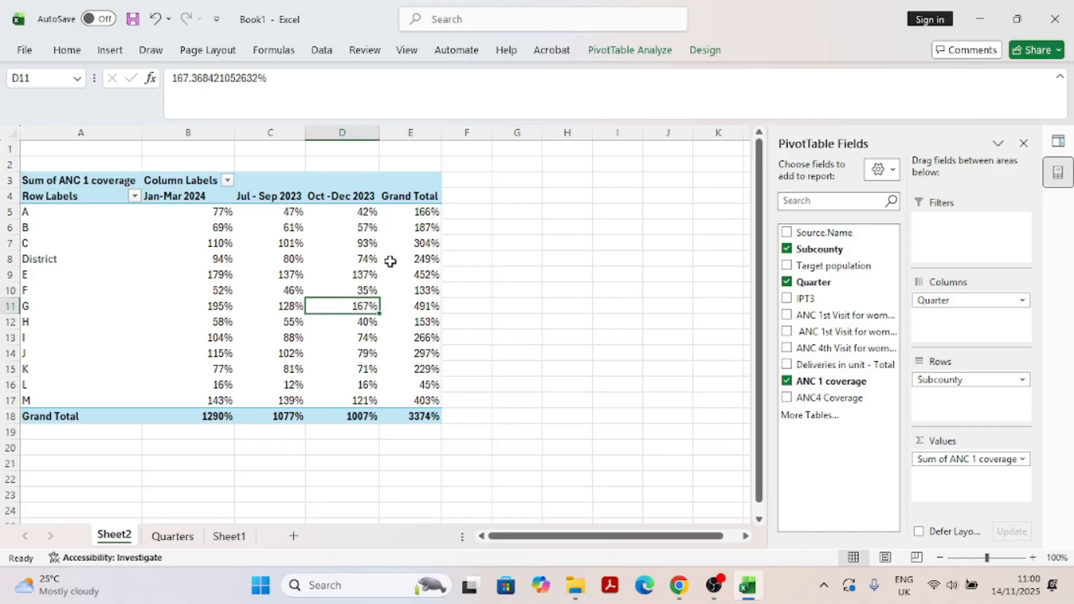
{"action": "left_click", "coordinate": [411, 132]}
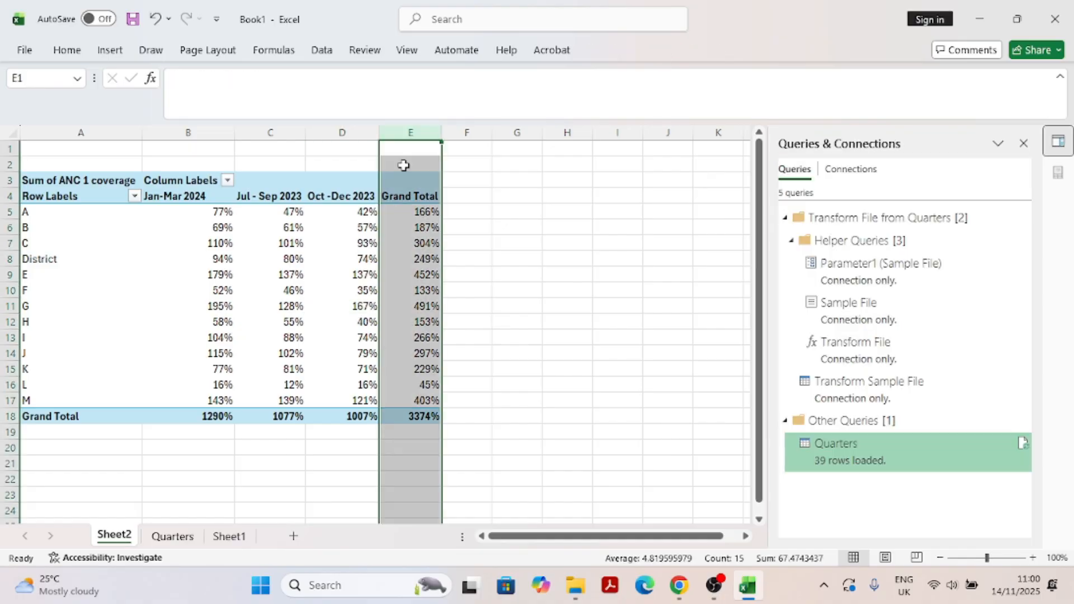
{"action": "right_click", "coordinate": [409, 212]}
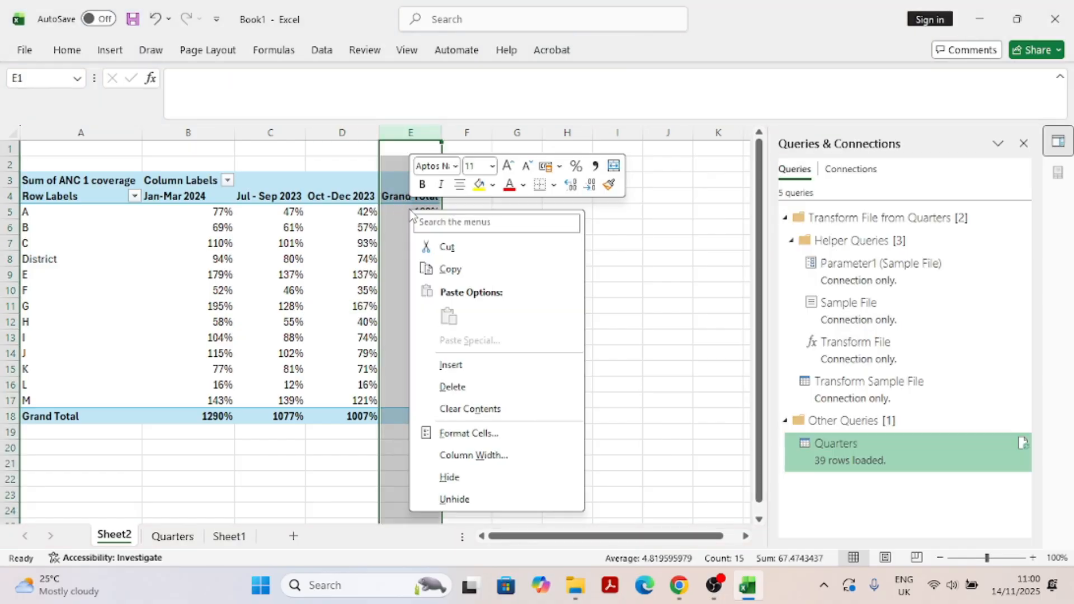
{"action": "key", "text": "Escape"}
{"action": "left_click", "coordinate": [416, 188]}
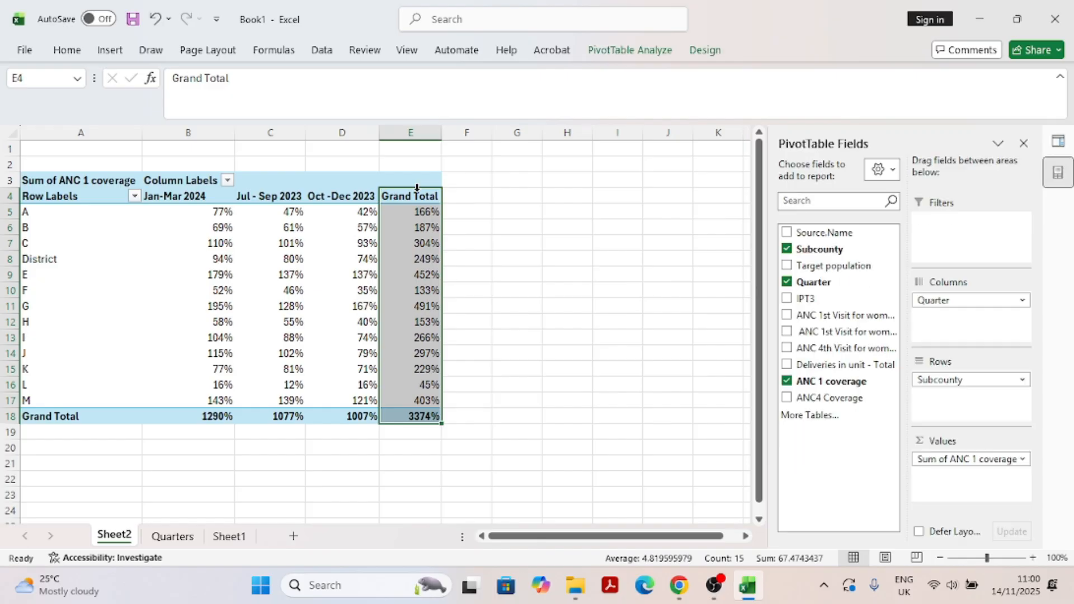
{"action": "right_click", "coordinate": [418, 193]}
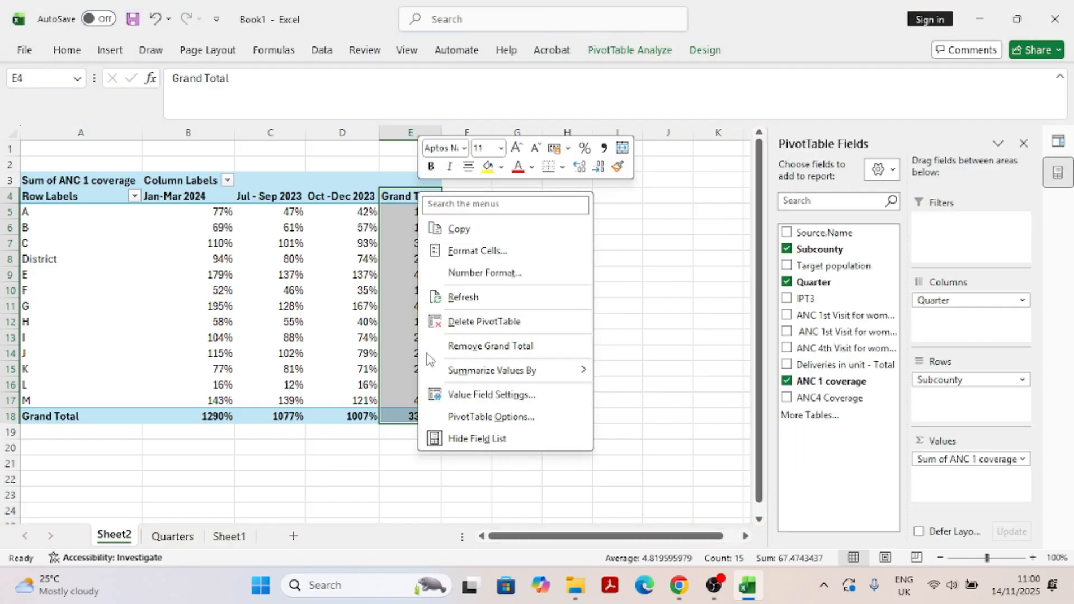
{"action": "left_click", "coordinate": [482, 347]}
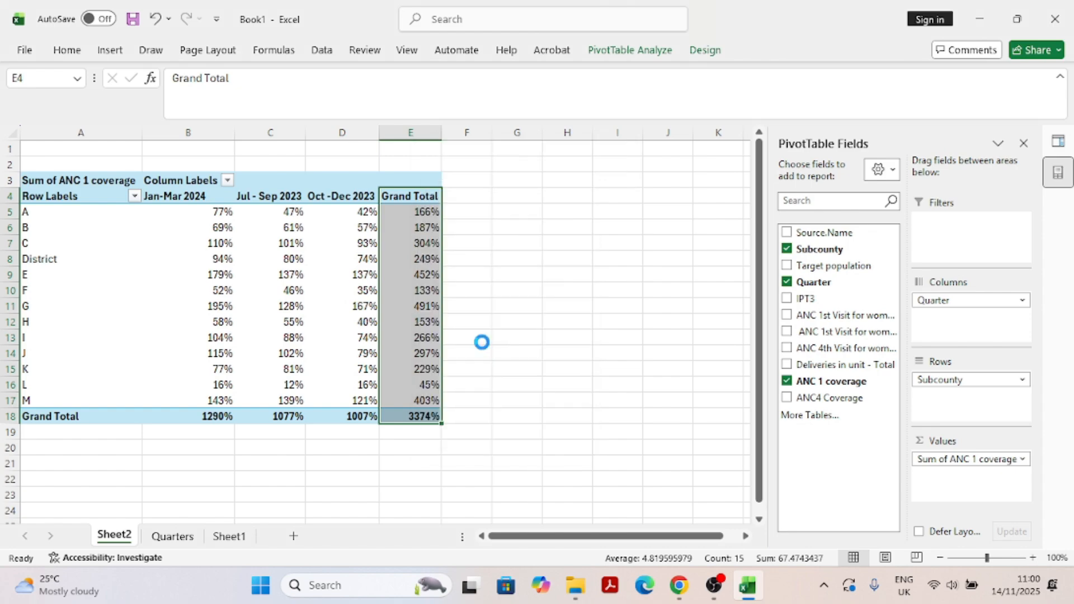
Step: Remove the Grand Total row from the PivotTable and check the remaining subcounty values
{"action": "left_click", "coordinate": [29, 416]}
{"action": "right_click", "coordinate": [114, 417]}
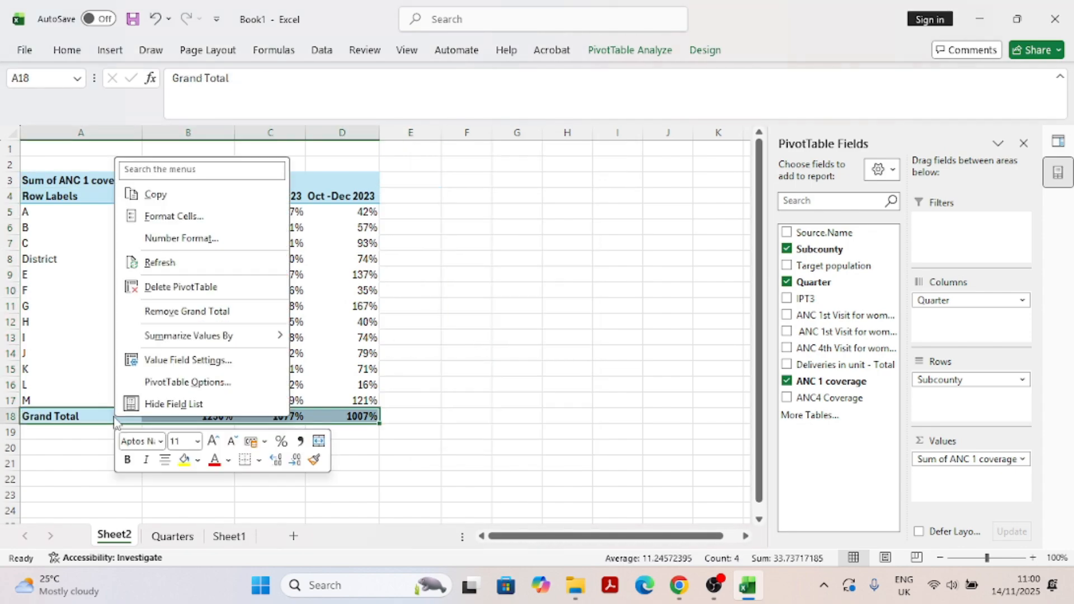
{"action": "left_click", "coordinate": [221, 312]}
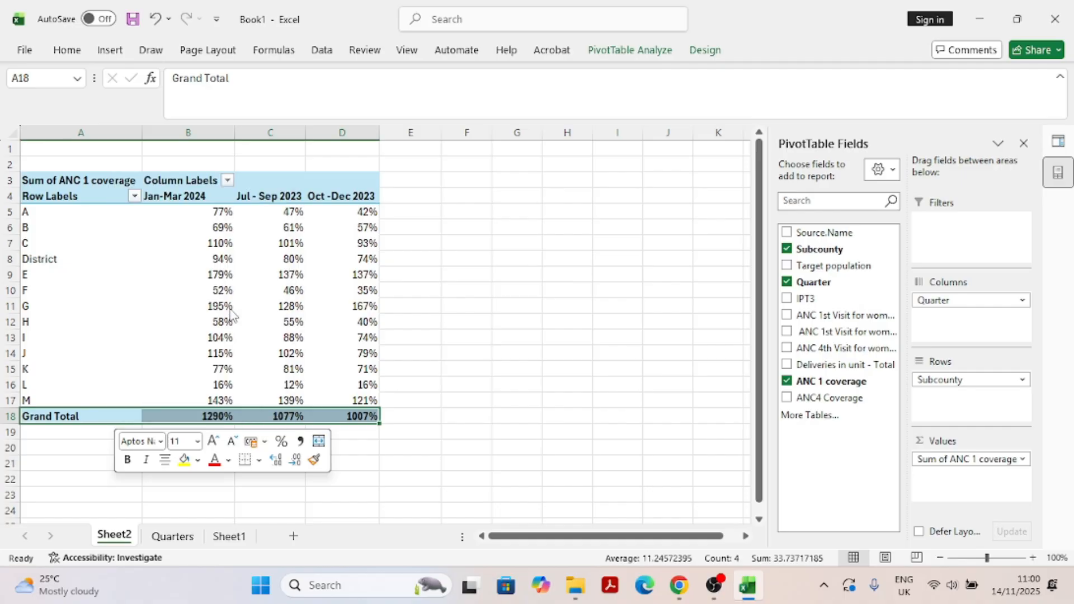
{"action": "left_click", "coordinate": [454, 308]}
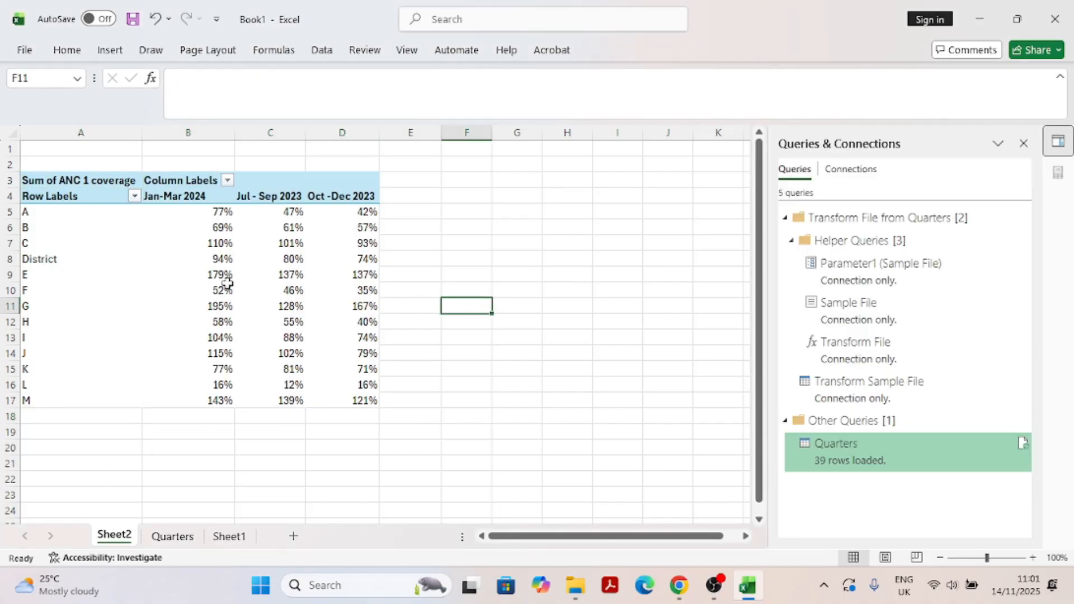
{"action": "left_click", "coordinate": [293, 275]}
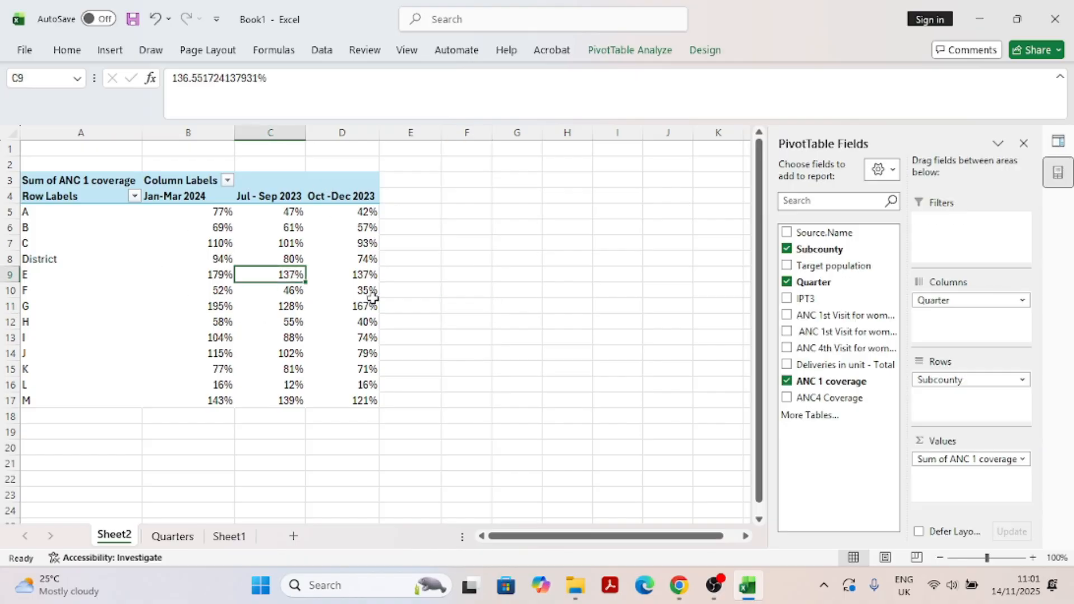
{"action": "mouse_move", "coordinate": [372, 298]}
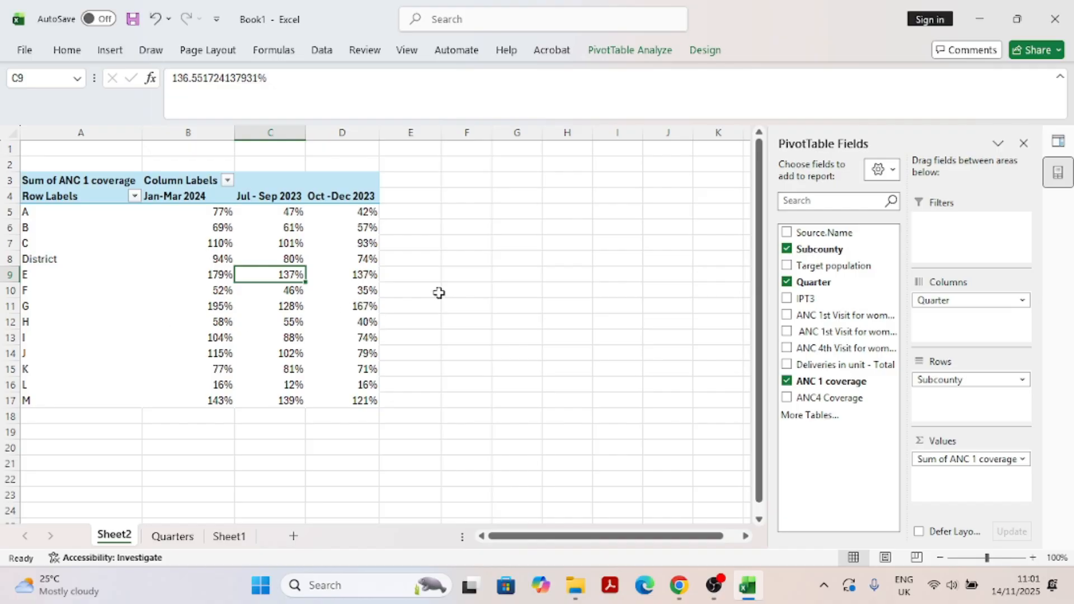
Step: Switch to File Explorer and copy the Quarter 4 workbook from the PQ Practice folder
{"action": "left_click", "coordinate": [575, 592]}
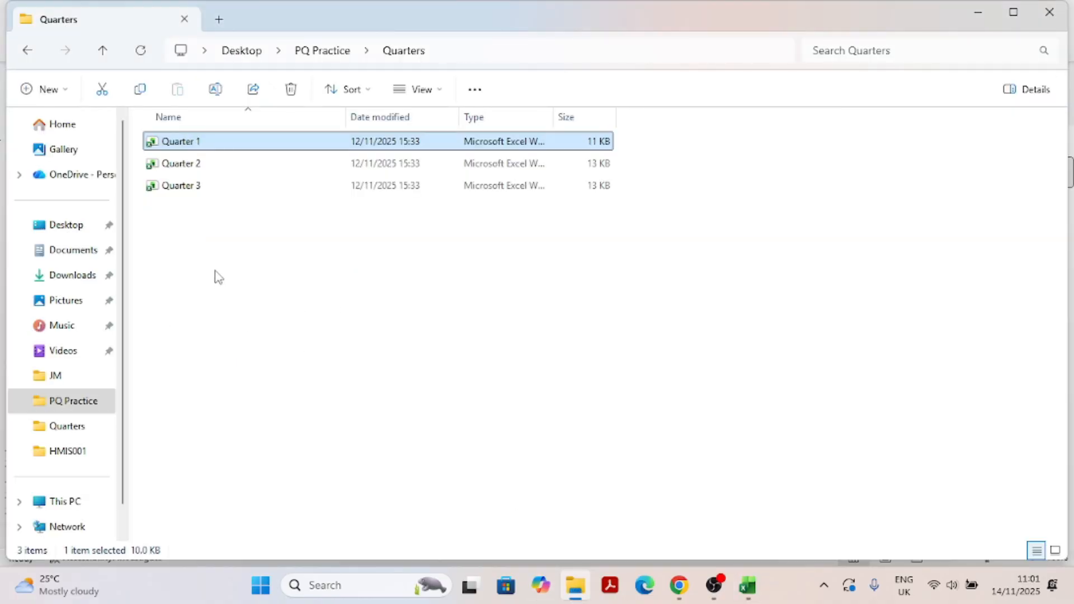
{"action": "left_click", "coordinate": [76, 403]}
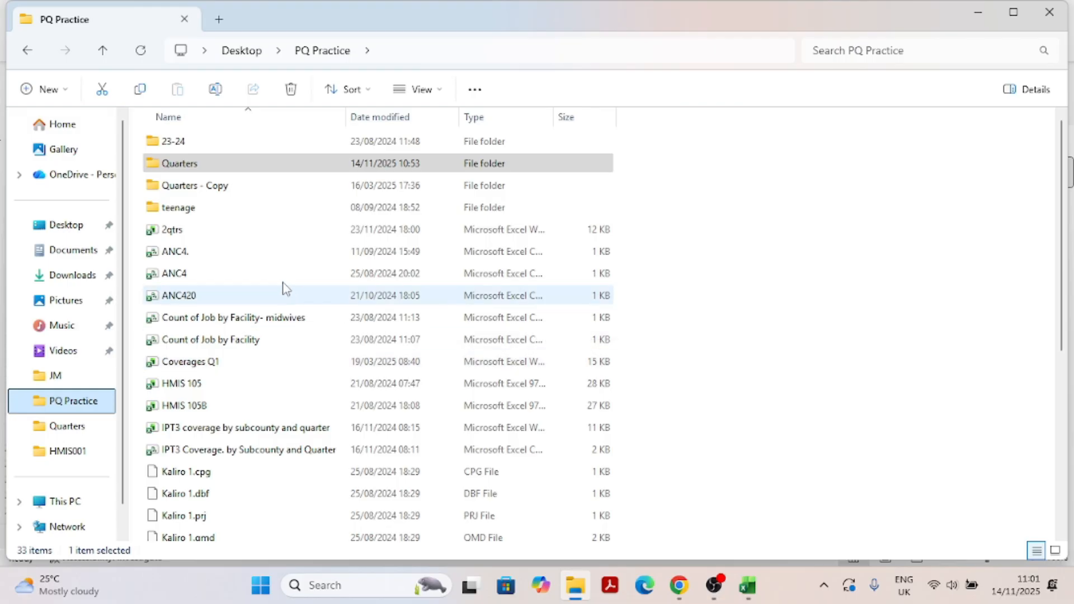
{"action": "scroll", "coordinate": [280, 277], "scroll_direction": "down", "scroll_amount": 5}
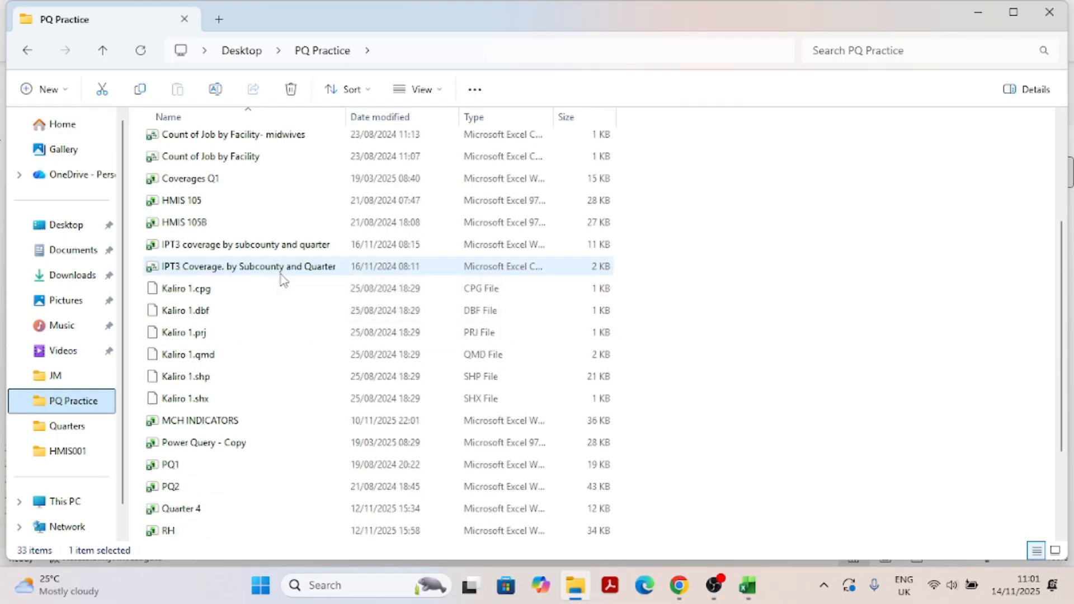
{"action": "right_click", "coordinate": [201, 378]}
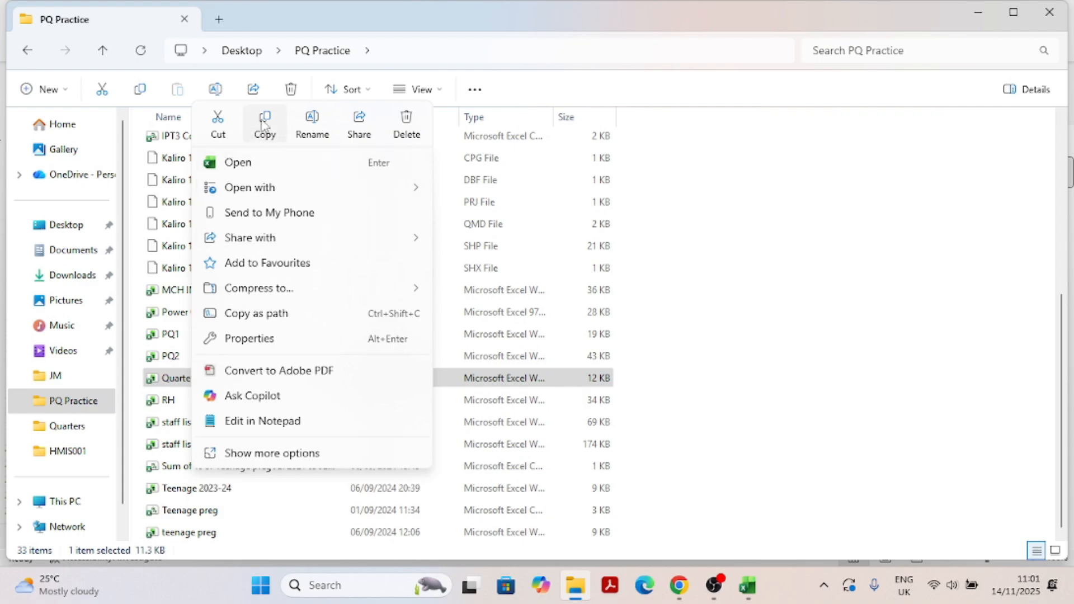
{"action": "left_click", "coordinate": [265, 124]}
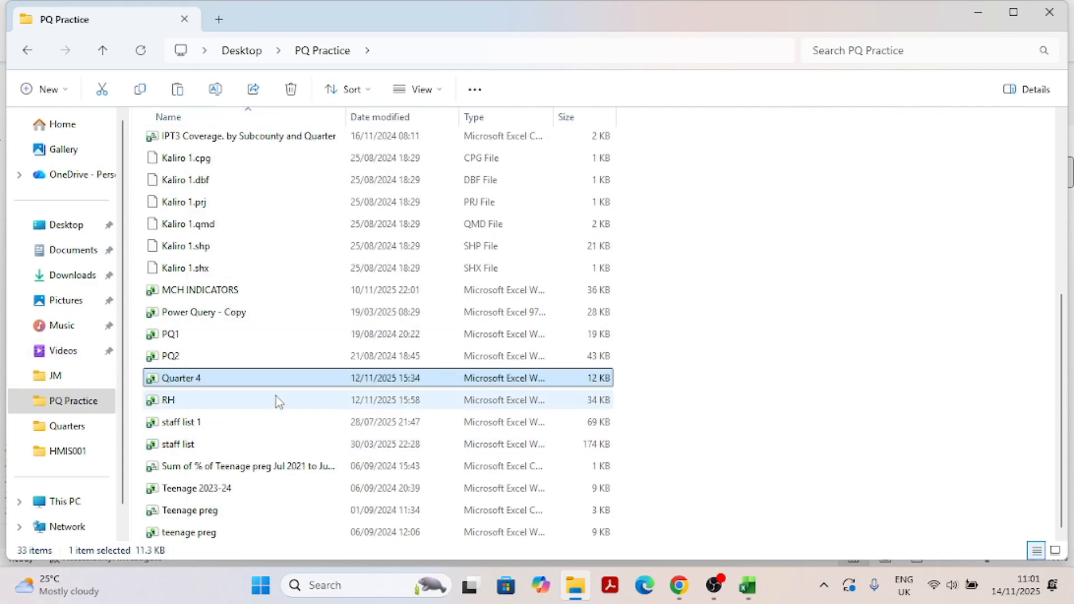
Step: Paste the copied Quarter 4 workbook into the Quarters folder inside PQ Practice
{"action": "left_click", "coordinate": [103, 51]}
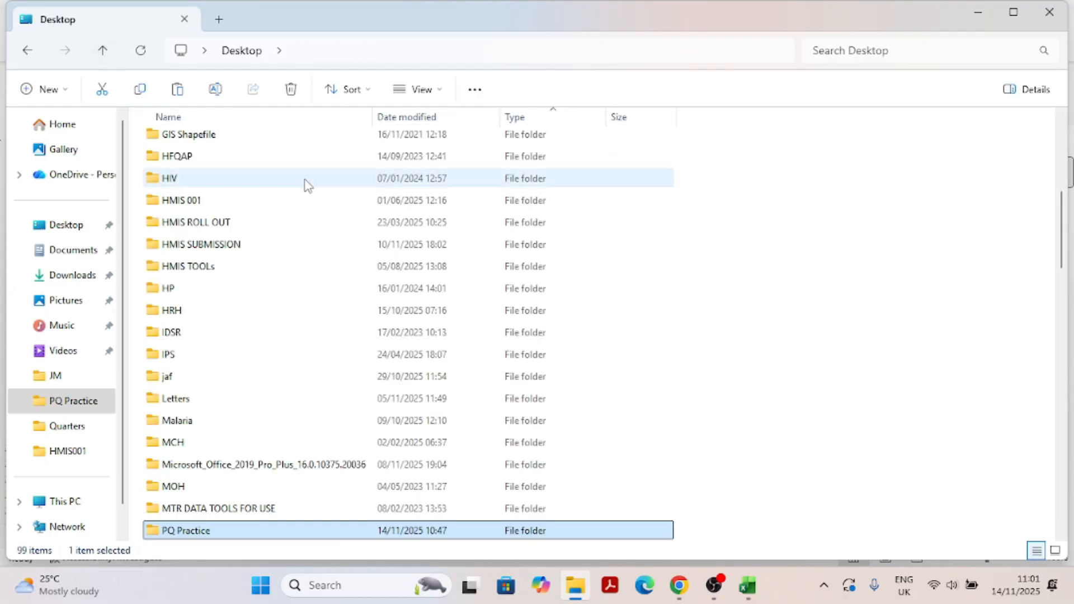
{"action": "left_click", "coordinate": [64, 401]}
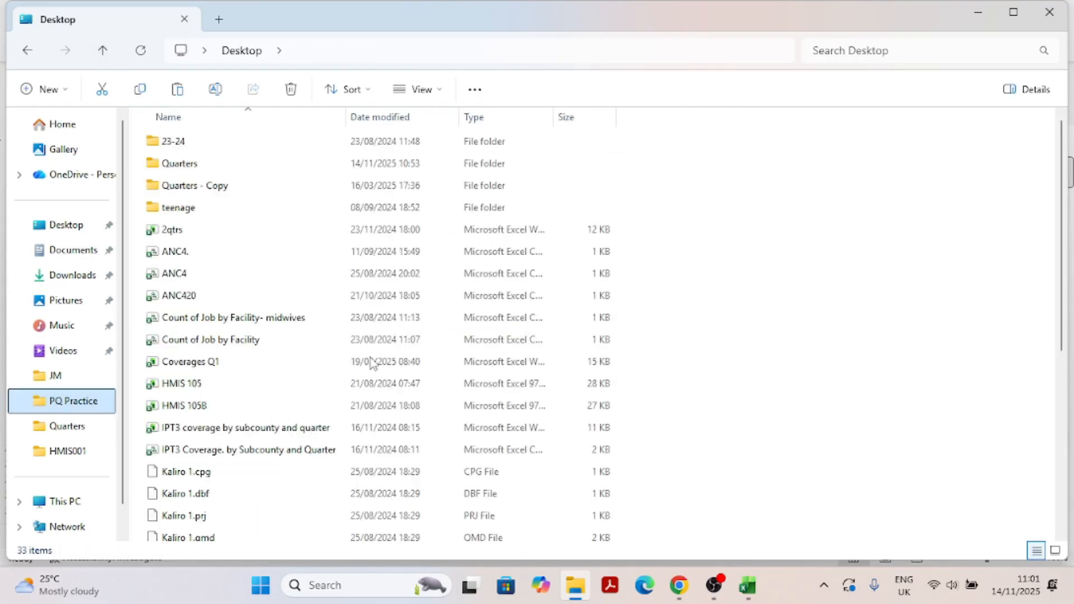
{"action": "double_click", "coordinate": [185, 163]}
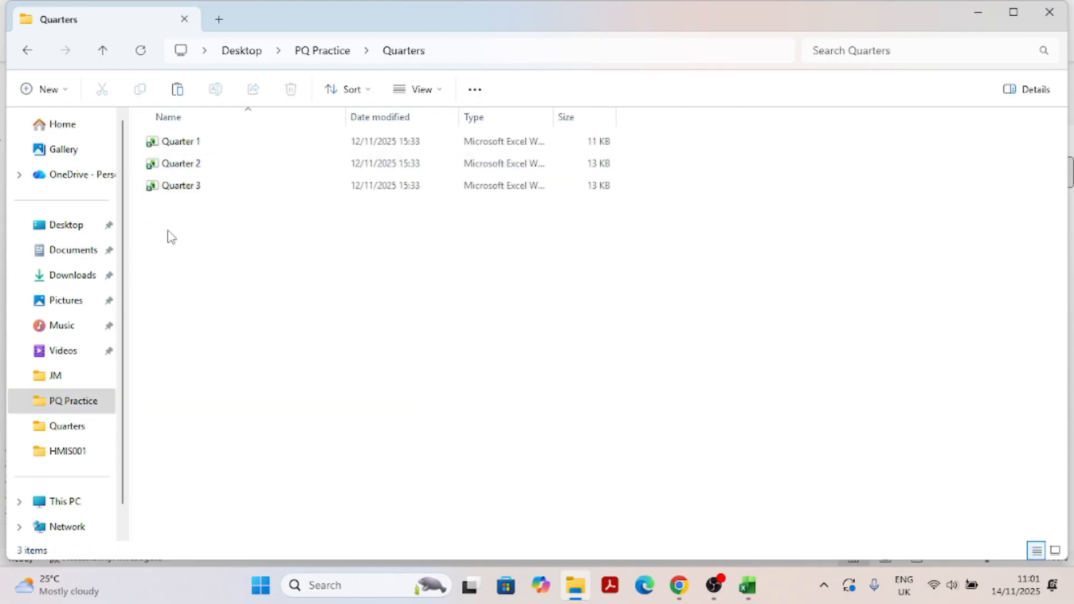
{"action": "right_click", "coordinate": [169, 235]}
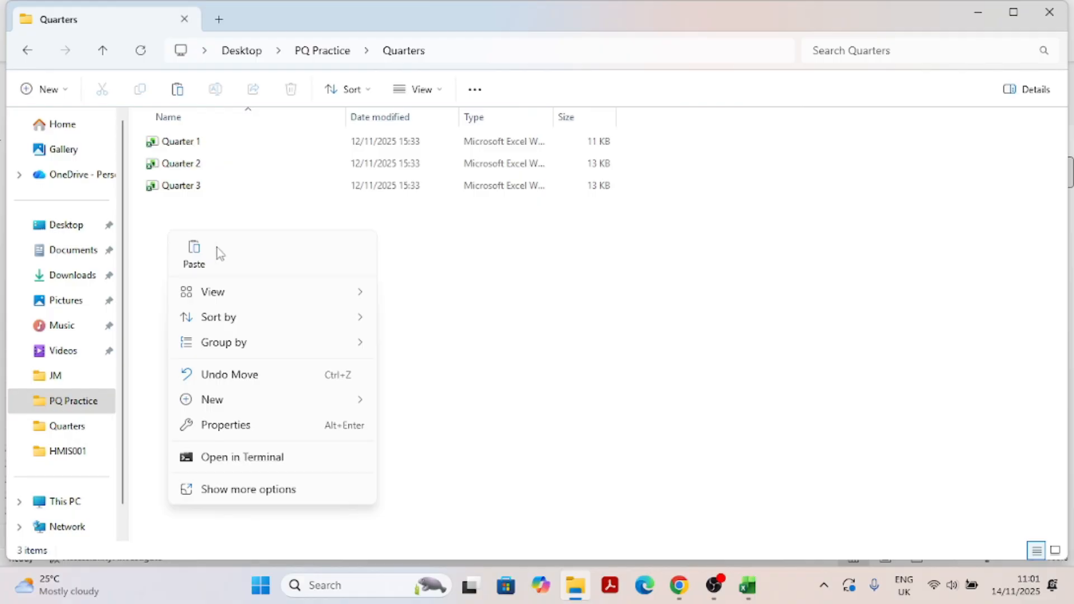
{"action": "left_click", "coordinate": [194, 260]}
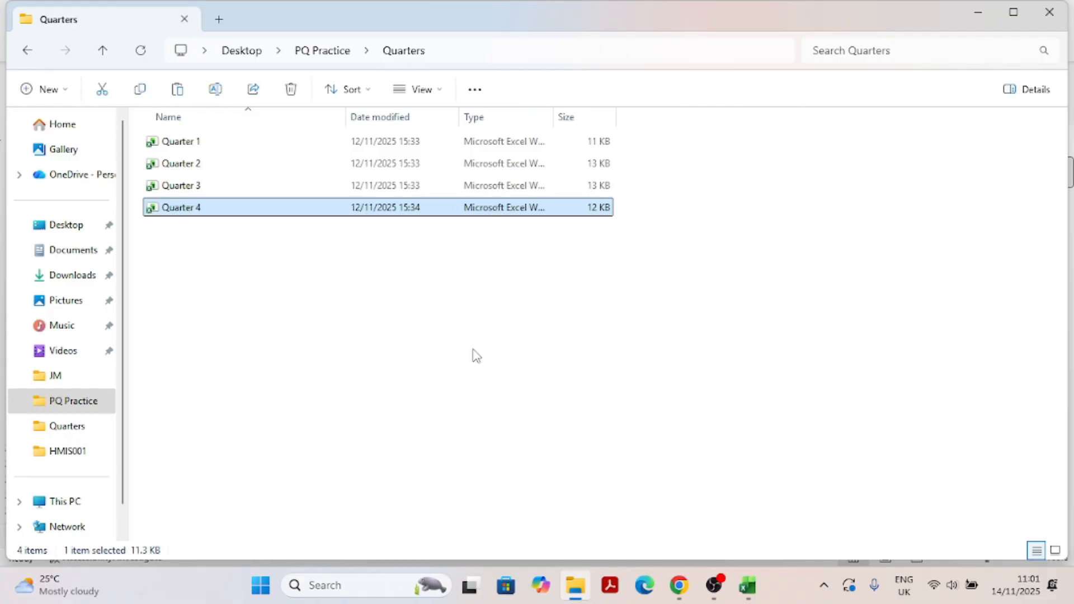
{"action": "left_click", "coordinate": [562, 321]}
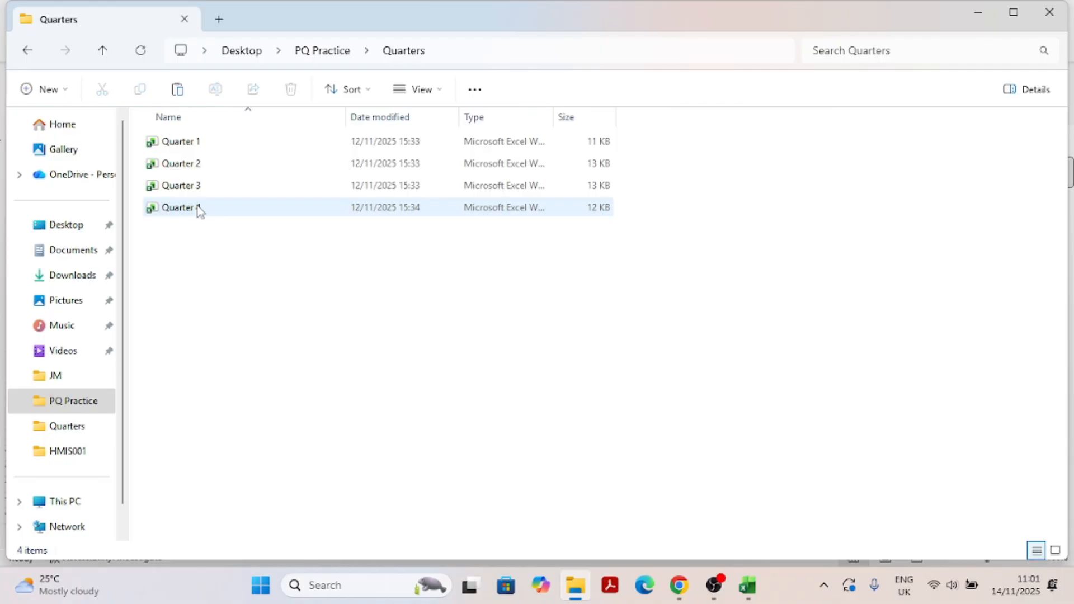
Step: Switch back to Excel, refresh the query table on the Quarters sheet and look through its rows for the Quarter 4 data
{"action": "left_click", "coordinate": [747, 585]}
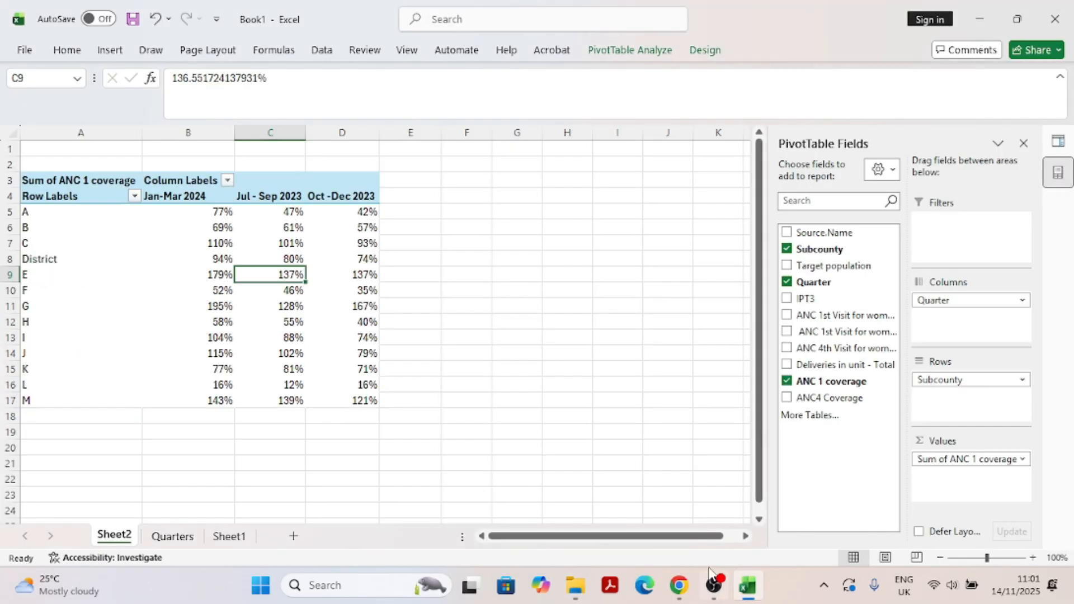
{"action": "left_click", "coordinate": [173, 536]}
{"action": "left_click", "coordinate": [419, 289]}
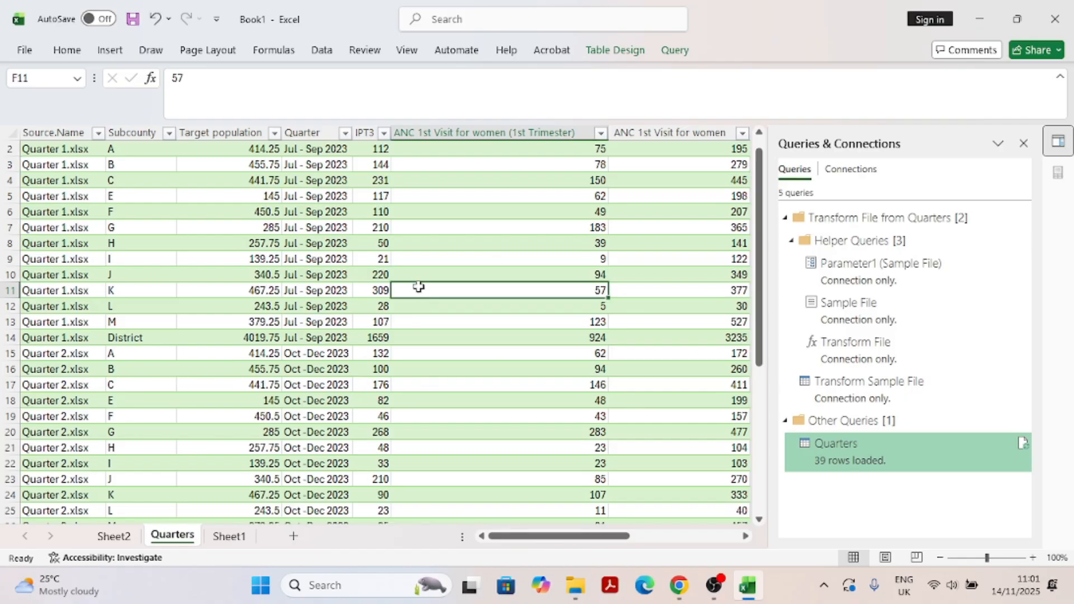
{"action": "left_click", "coordinate": [341, 232]}
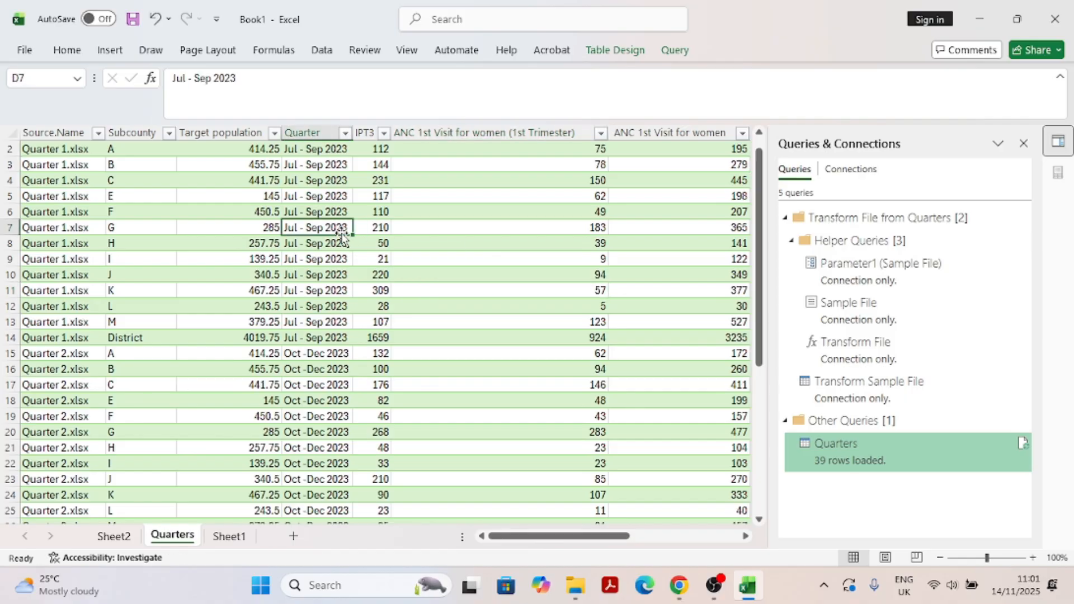
{"action": "right_click", "coordinate": [342, 234]}
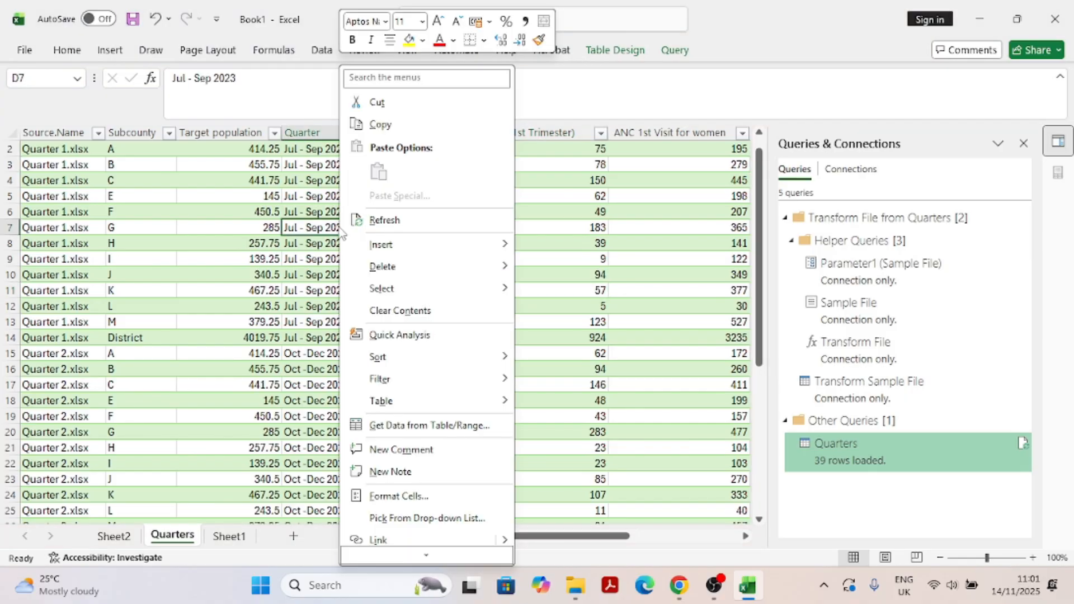
{"action": "left_click", "coordinate": [383, 220]}
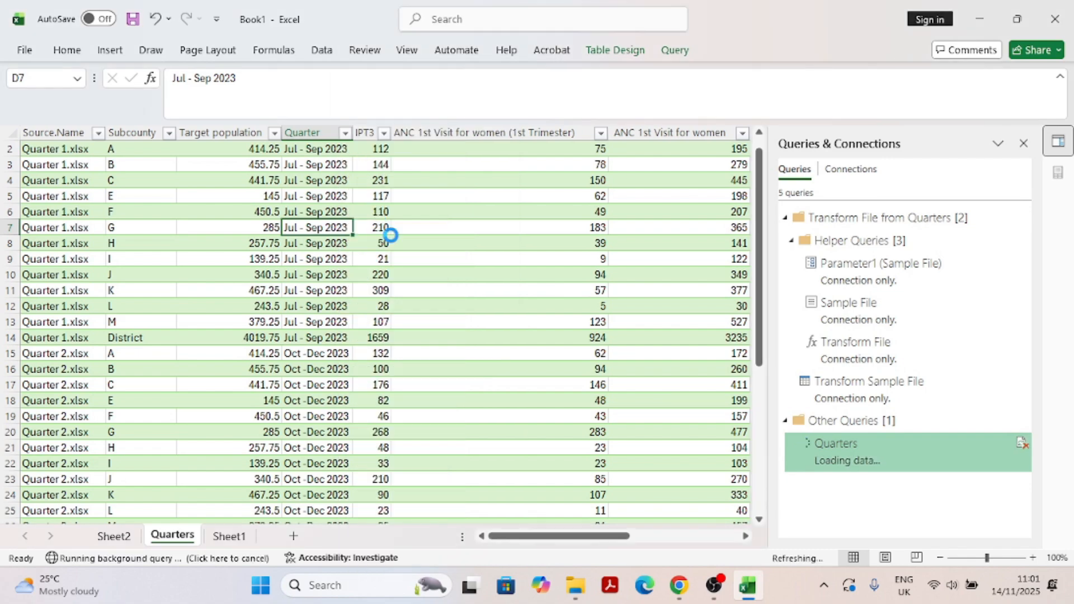
{"action": "scroll", "coordinate": [399, 248], "scroll_direction": "down", "scroll_amount": 7}
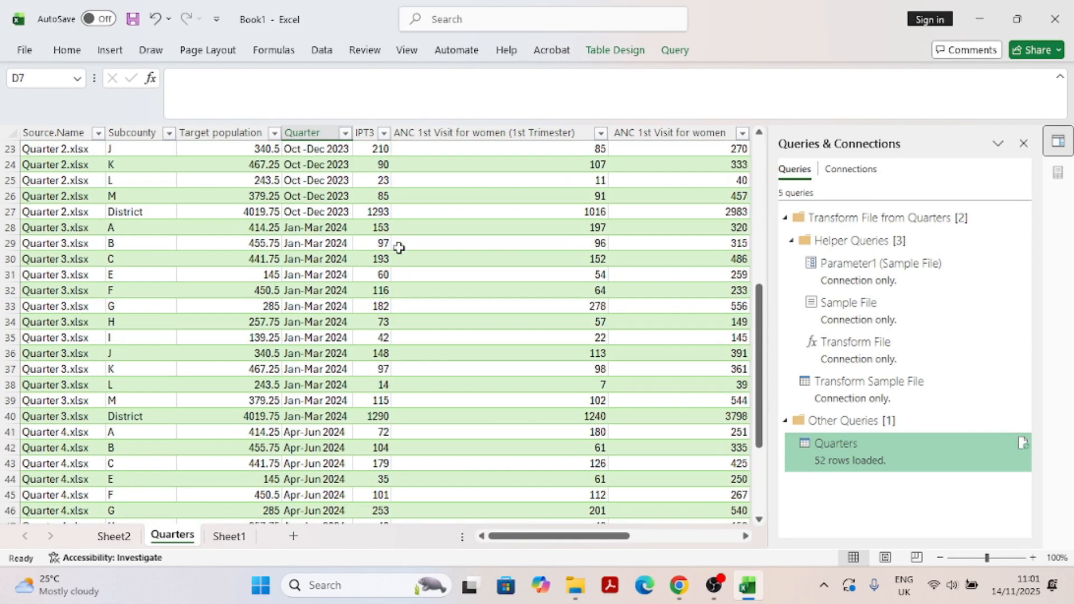
Step: Check the Quarter 4 rows at the end of the Quarters table and refresh the PivotTable on Sheet2
{"action": "scroll", "coordinate": [400, 255], "scroll_direction": "down", "scroll_amount": 7}
{"action": "scroll", "coordinate": [403, 269], "scroll_direction": "up", "scroll_amount": 3}
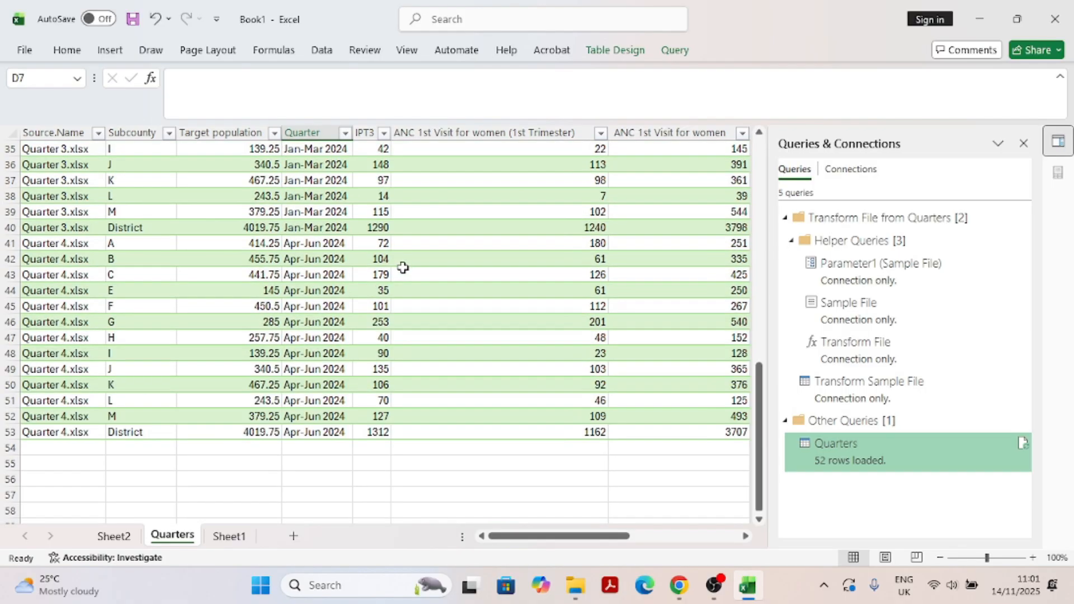
{"action": "scroll", "coordinate": [402, 267], "scroll_direction": "up", "scroll_amount": 1}
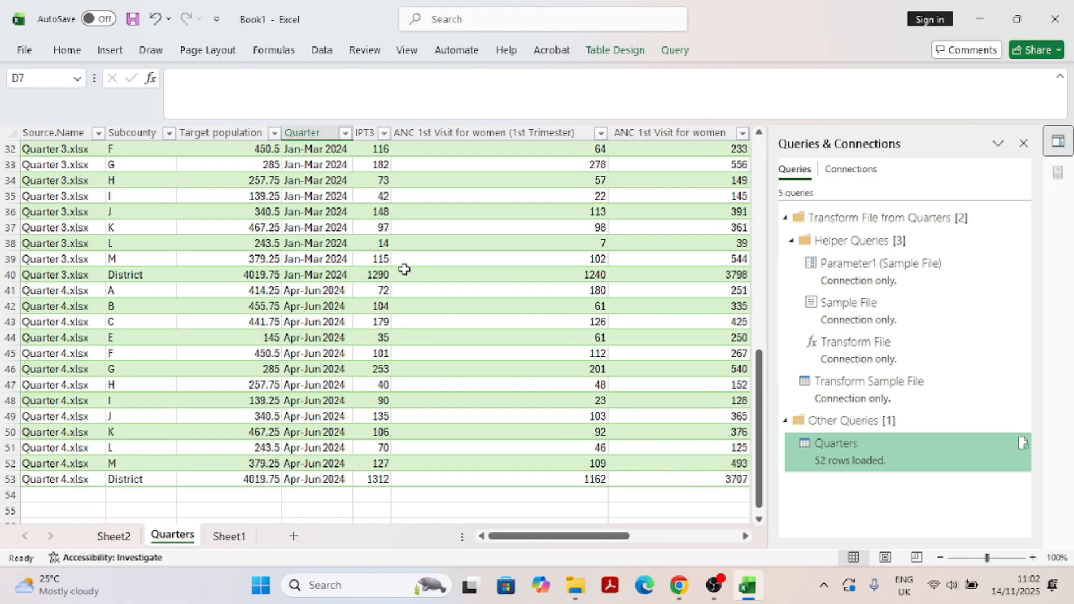
{"action": "left_click", "coordinate": [122, 539]}
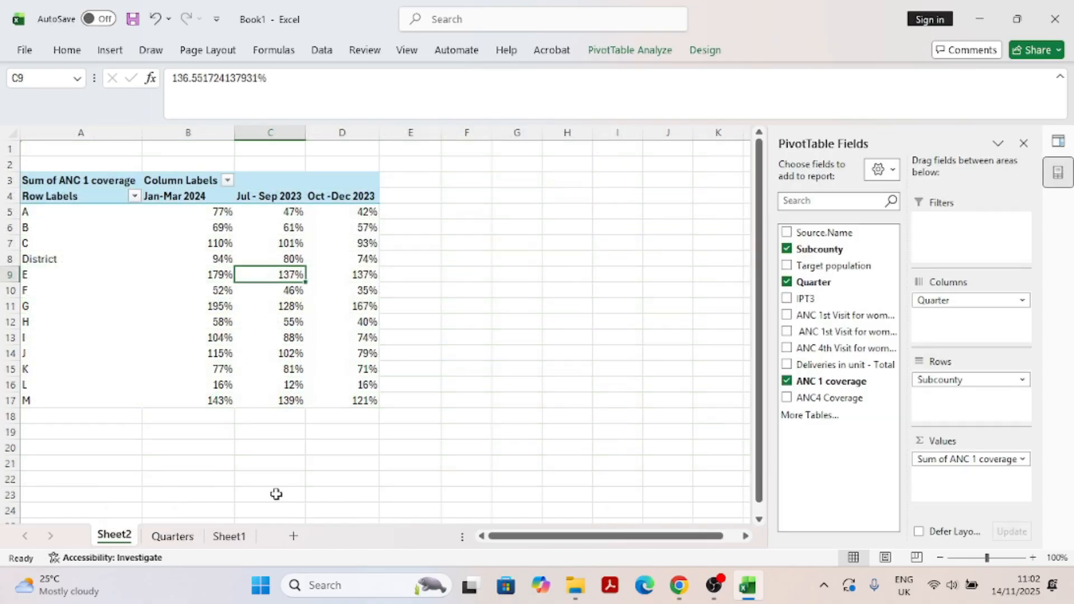
{"action": "left_click", "coordinate": [284, 239]}
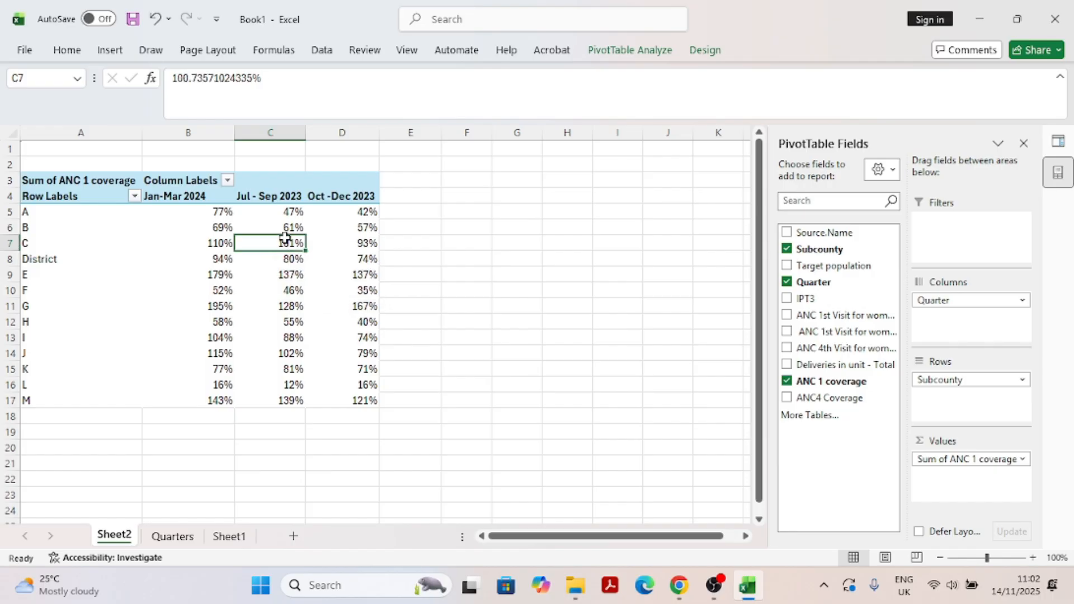
{"action": "right_click", "coordinate": [285, 239]}
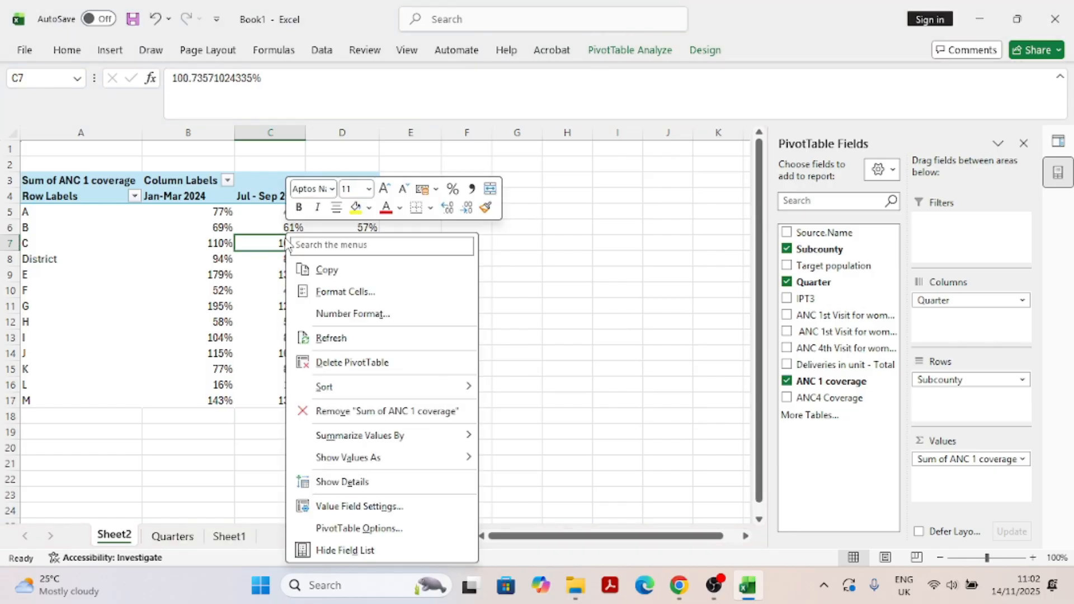
{"action": "left_click", "coordinate": [329, 340]}
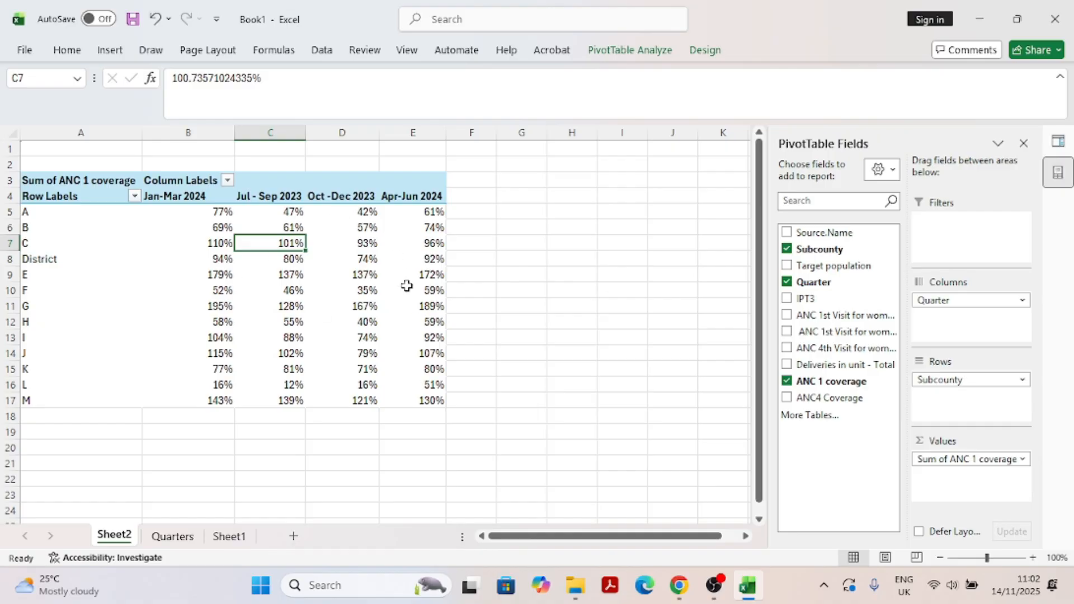
Step: Examine the Apr-Jun 2024 coverage values in the PivotTable and review the quarterly rows in the Quarters sheet's table
{"action": "left_click", "coordinate": [419, 209]}
{"action": "left_click", "coordinate": [370, 274]}
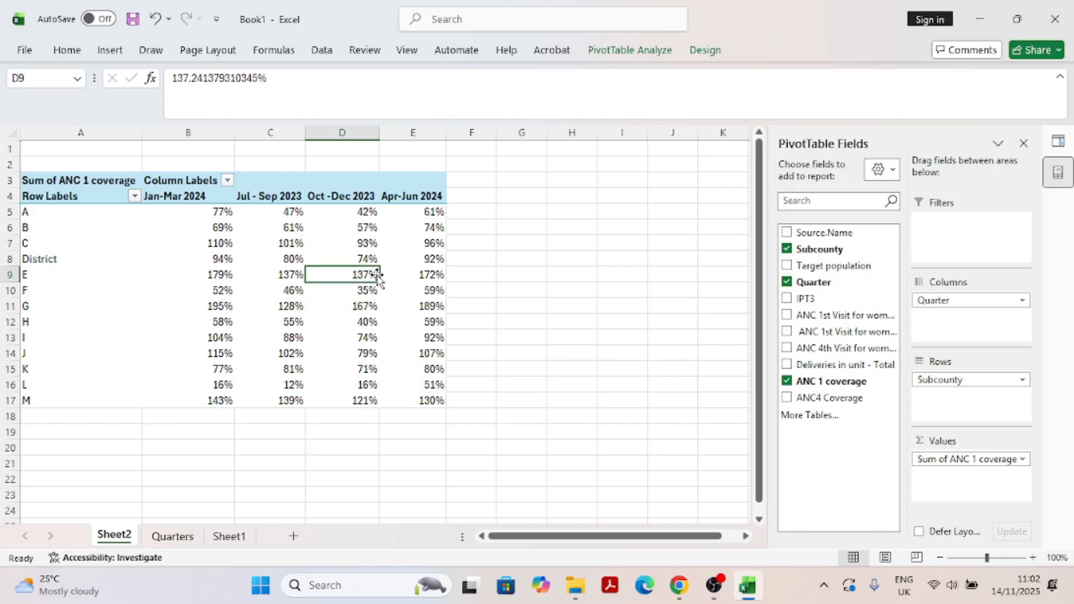
{"action": "left_click", "coordinate": [419, 305]}
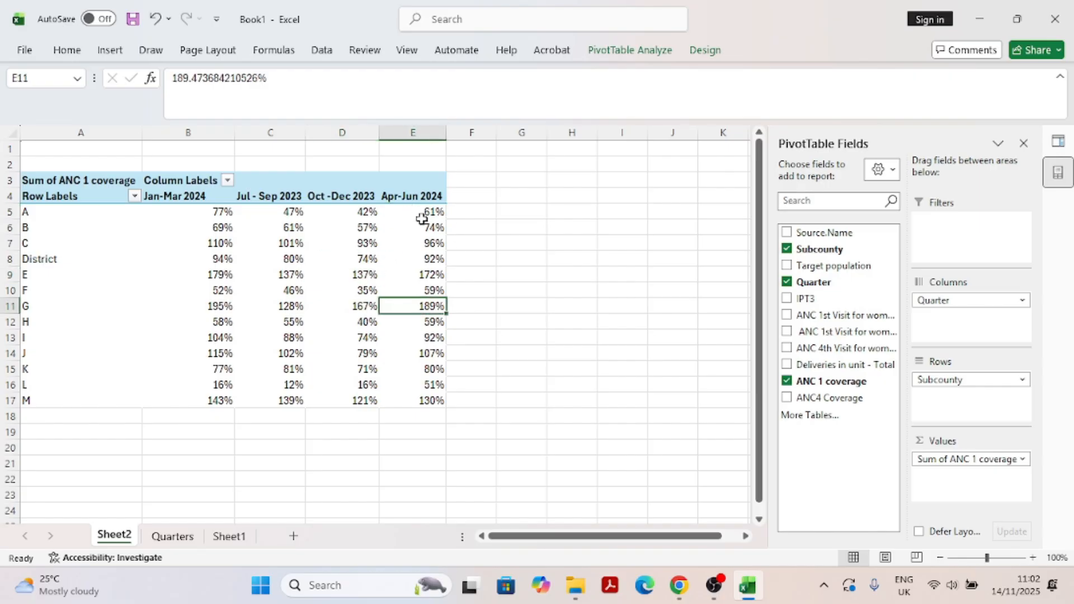
{"action": "mouse_move", "coordinate": [425, 215]}
{"action": "left_click", "coordinate": [173, 538]}
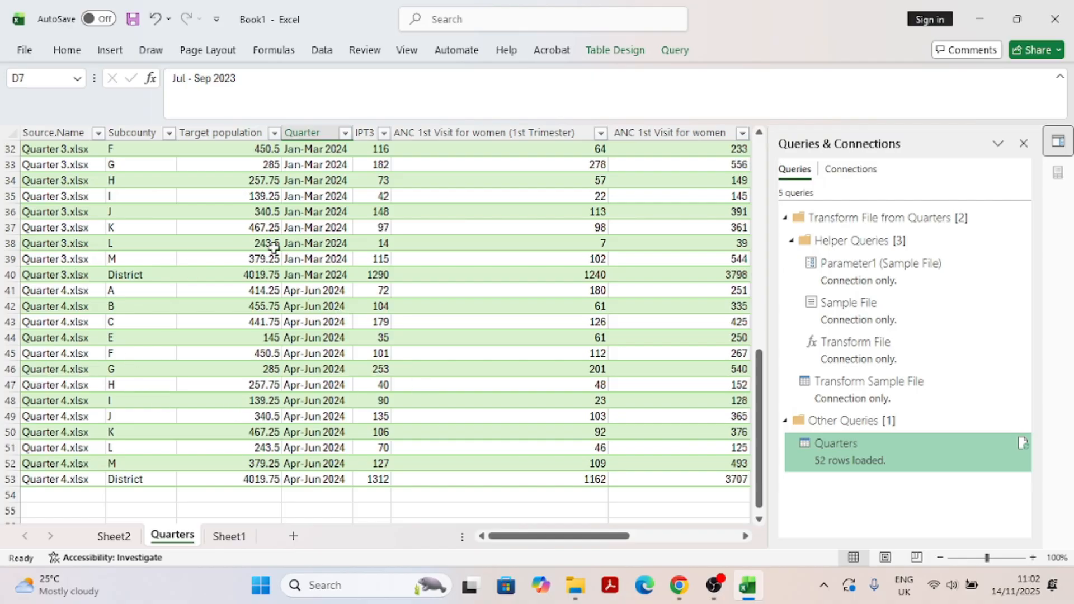
{"action": "left_click", "coordinate": [315, 291]}
{"action": "scroll", "coordinate": [409, 302], "scroll_direction": "up", "scroll_amount": 4}
{"action": "scroll", "coordinate": [410, 302], "scroll_direction": "up", "scroll_amount": 6}
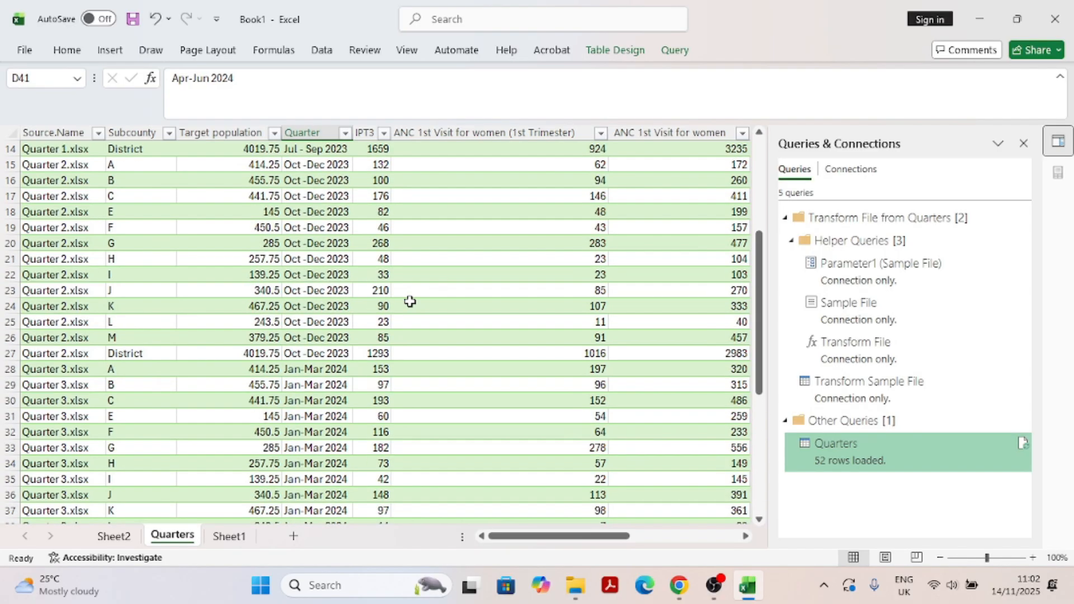
{"action": "scroll", "coordinate": [410, 302], "scroll_direction": "down", "scroll_amount": 7}
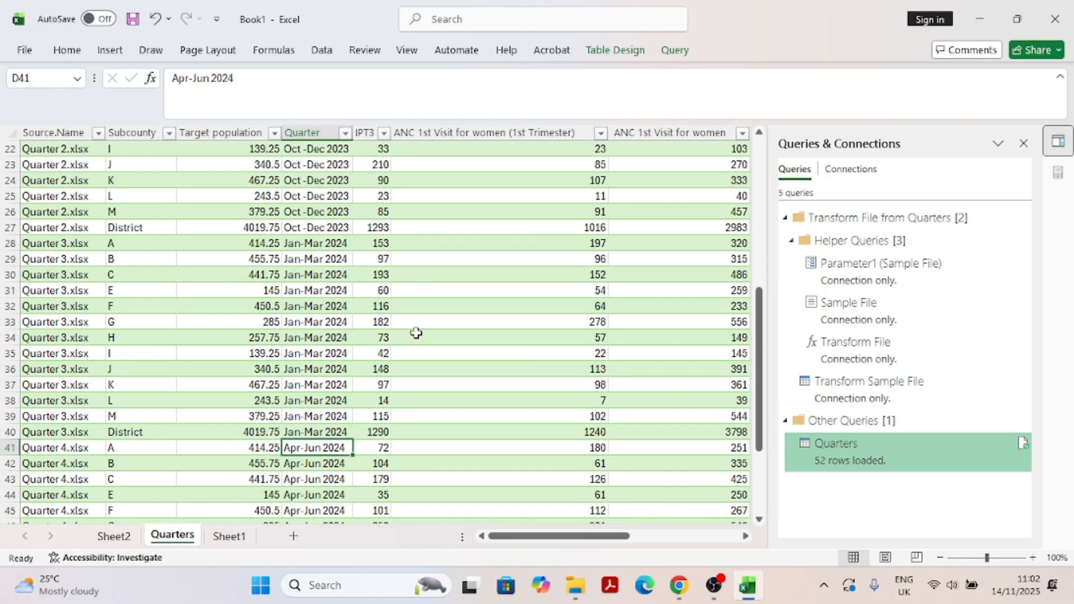